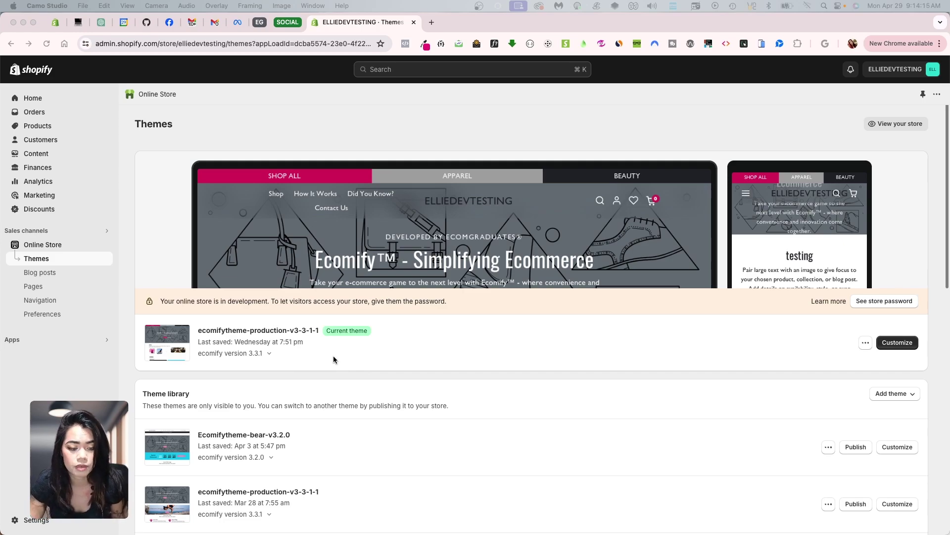
- Open the current theme in the theme editor, check which product templates it has, and exit the editor
click(361, 369)
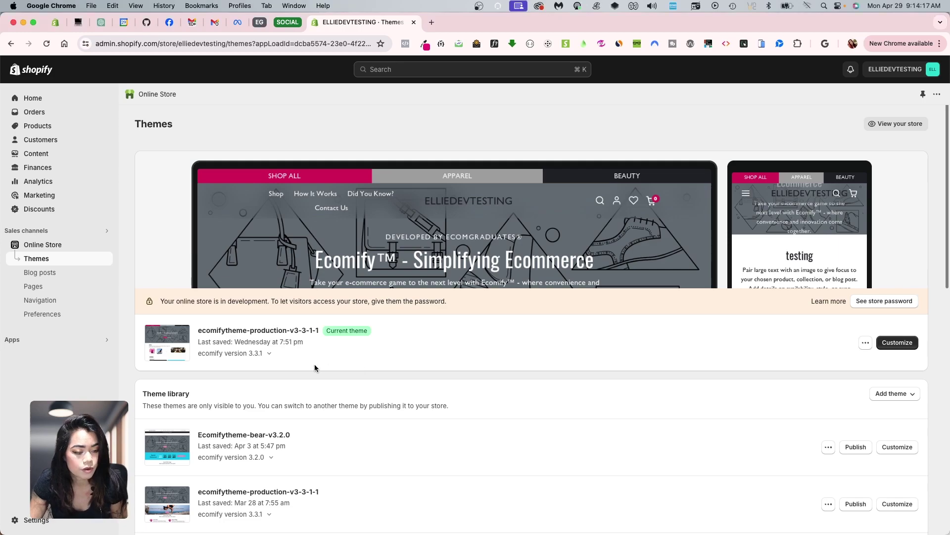
click(907, 347)
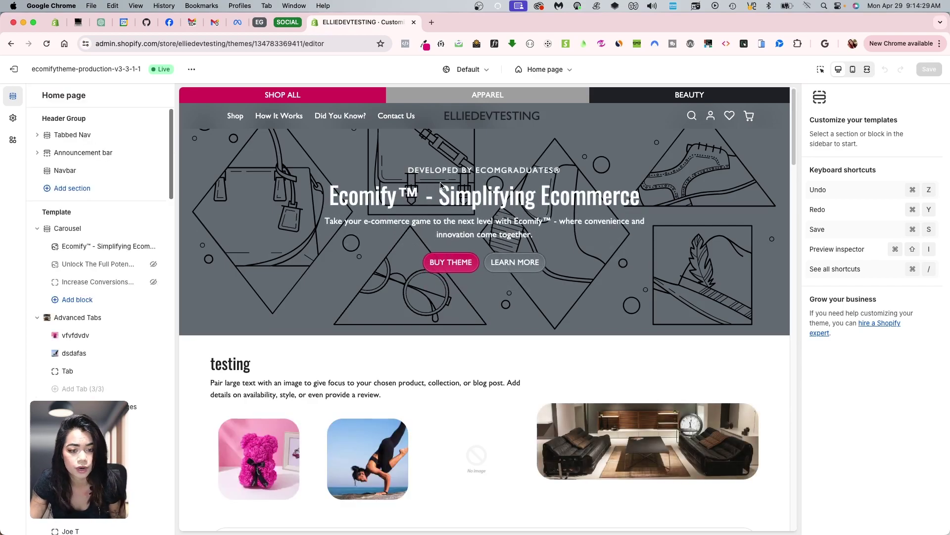
click(548, 71)
click(500, 139)
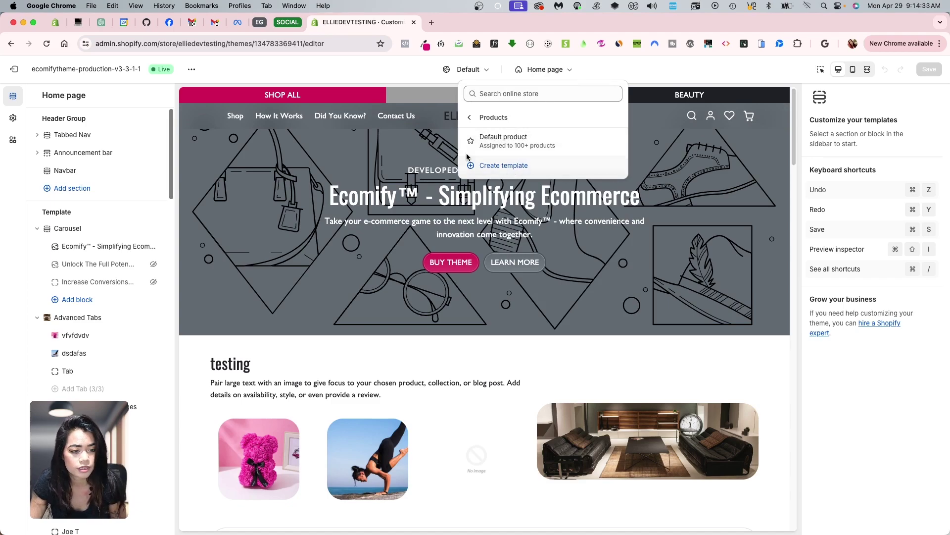
click(386, 81)
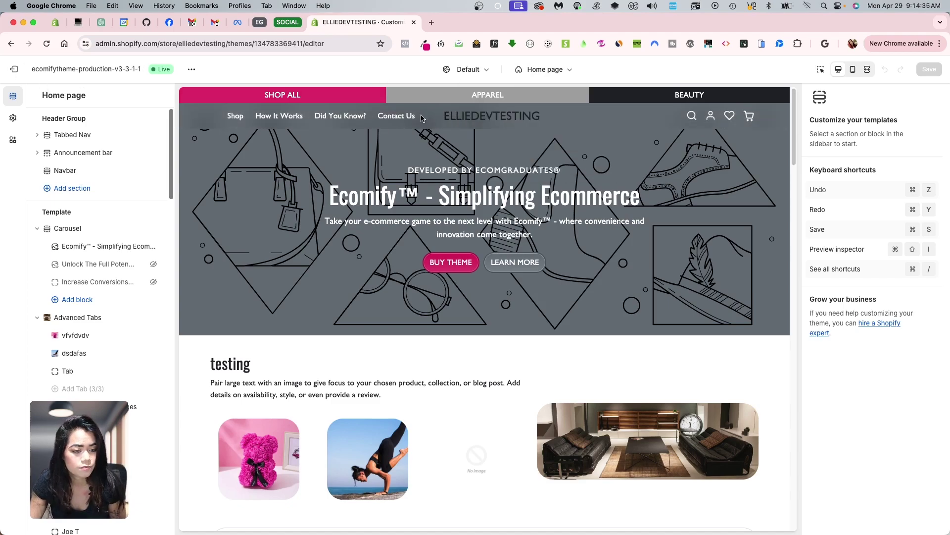
click(545, 69)
click(520, 141)
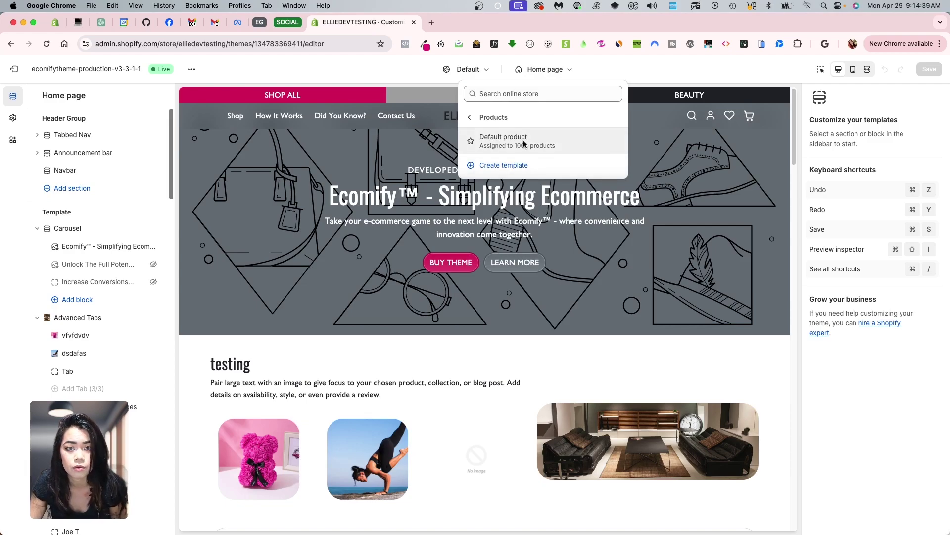
click(18, 70)
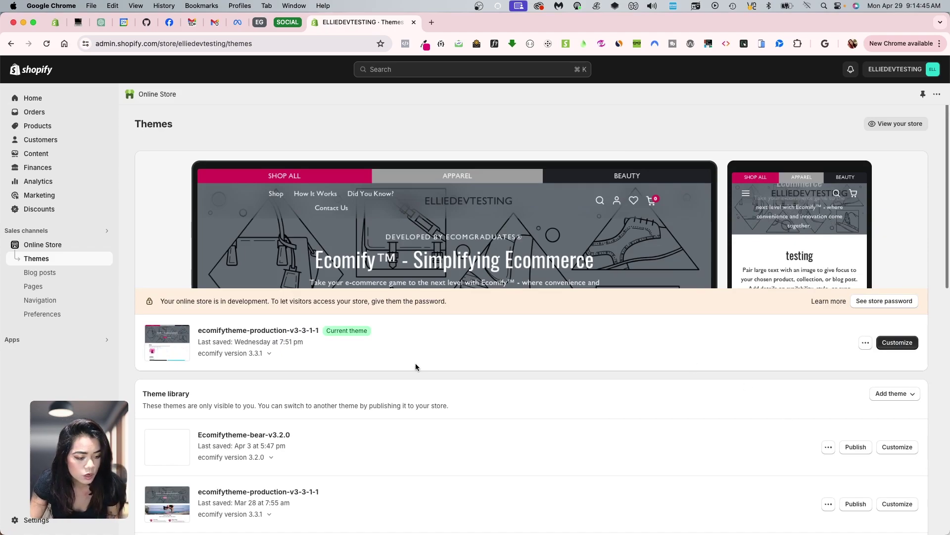
- Upload the ecomifytheme-production-v3-3-1 zip file to the theme library
click(894, 394)
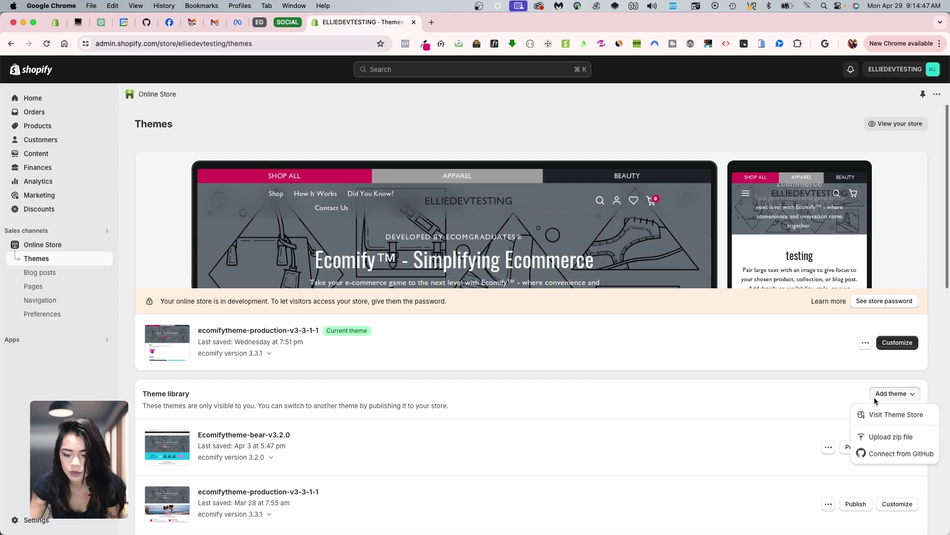
click(891, 433)
key(super+Tab)
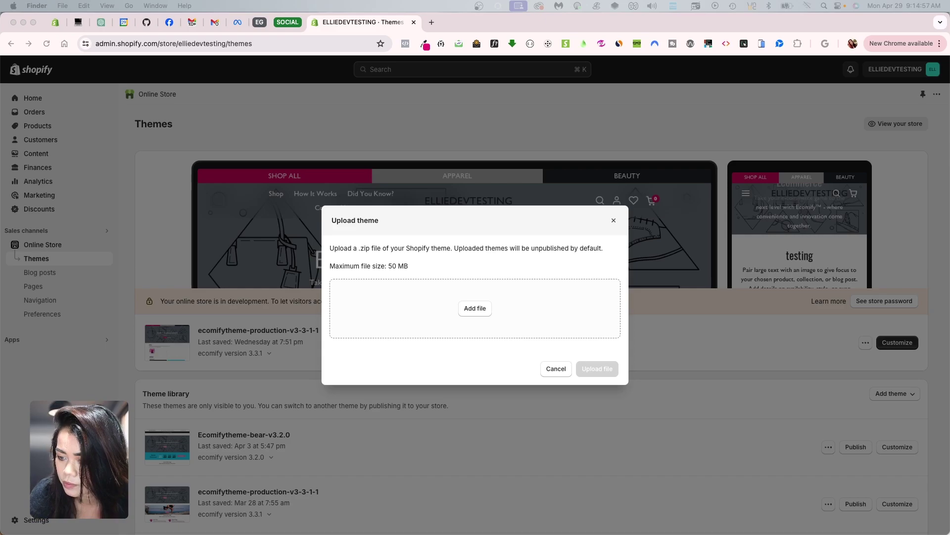
drag(949, 317, 467, 322)
click(586, 369)
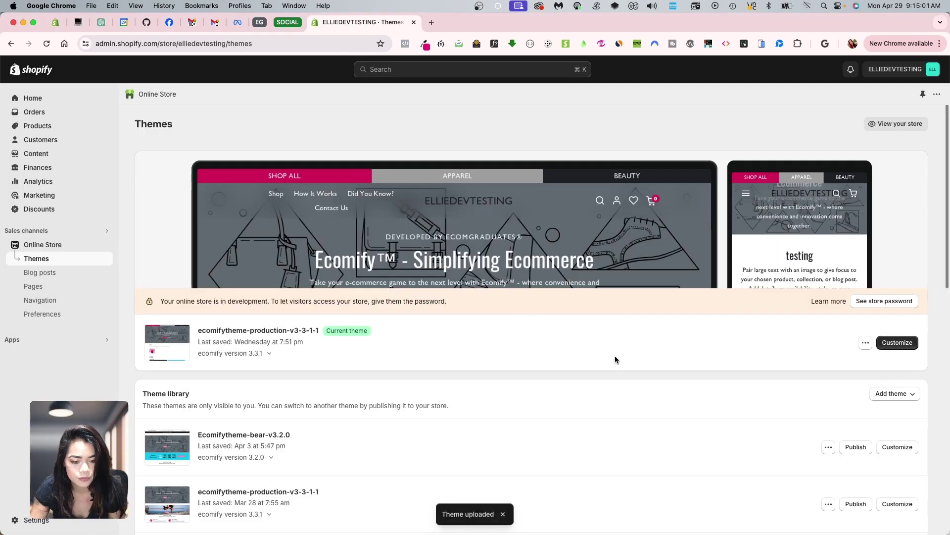
- Copy the license key from the current theme's license settings and return to the themes page
scroll(827, 318, down, 1)
click(886, 313)
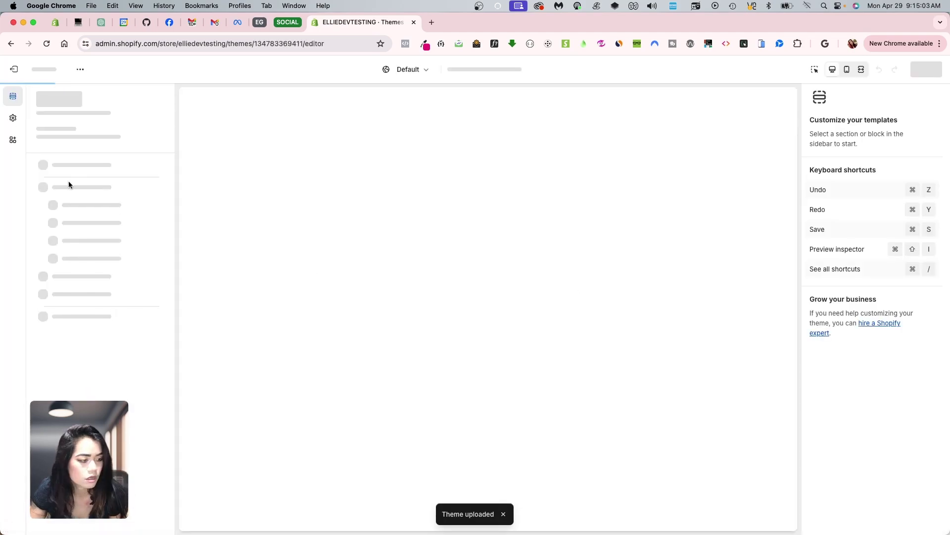
click(72, 317)
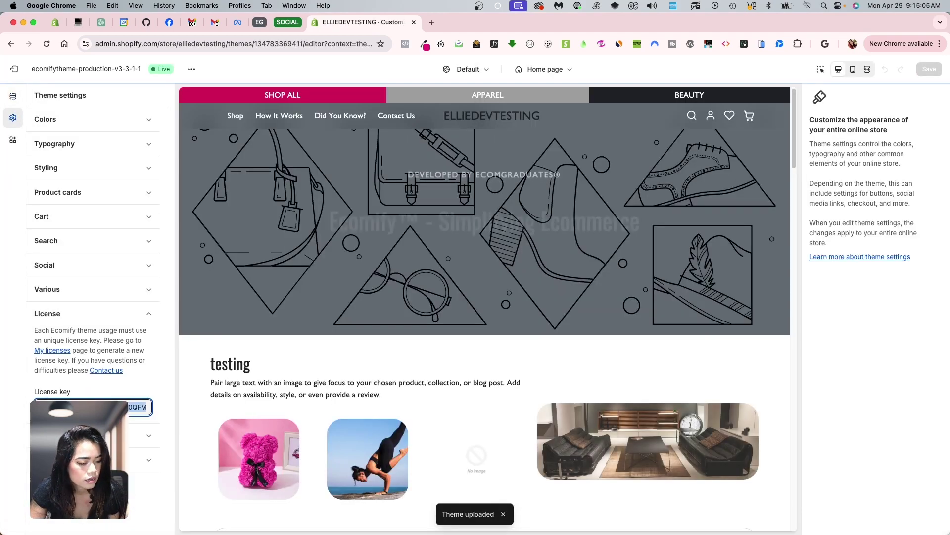
click(14, 69)
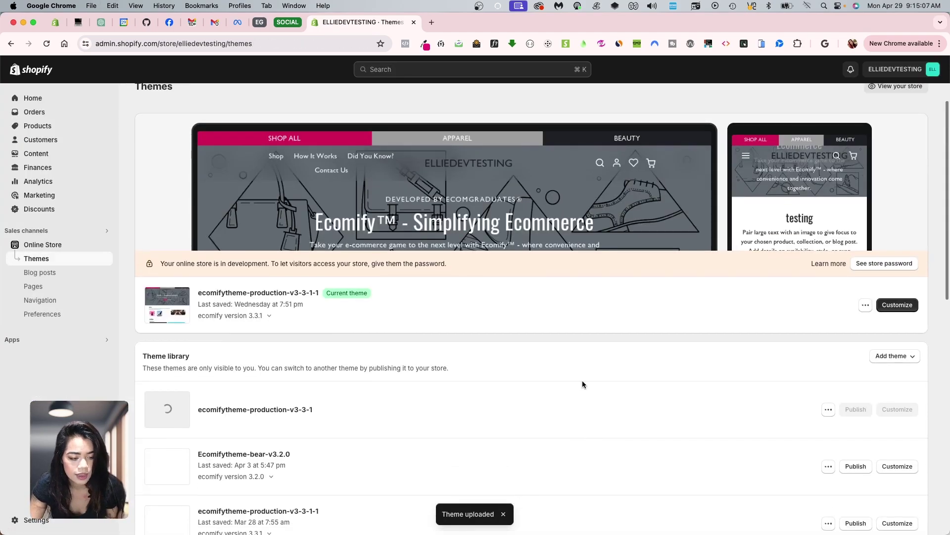
- Replace the license key in the newly uploaded theme's settings with the copied key, save, and reload the editor
scroll(792, 378, down, 2)
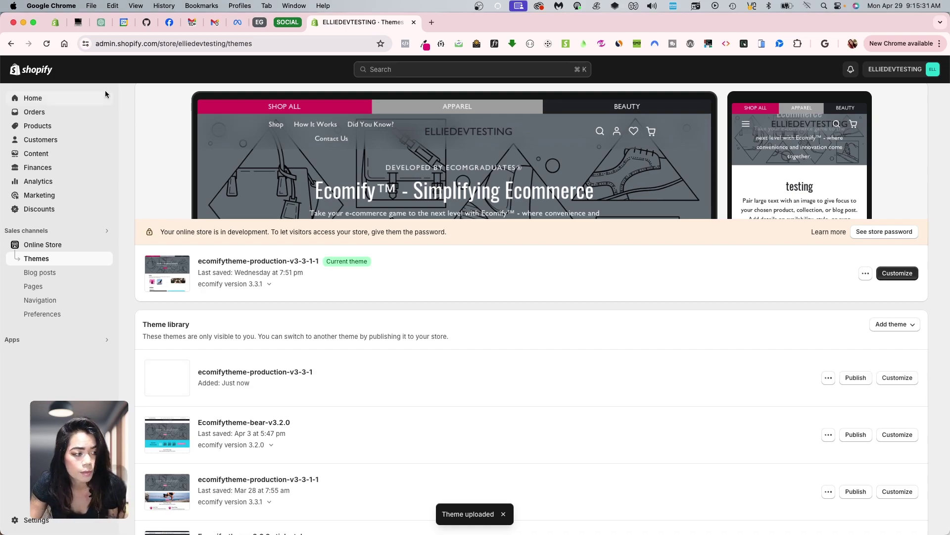
click(913, 378)
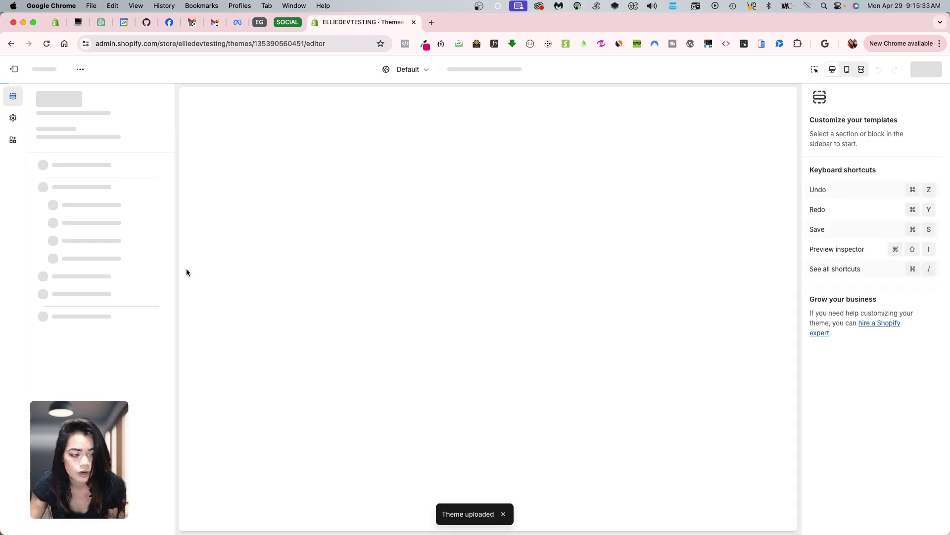
click(13, 118)
click(75, 315)
click(81, 390)
key(super+a)
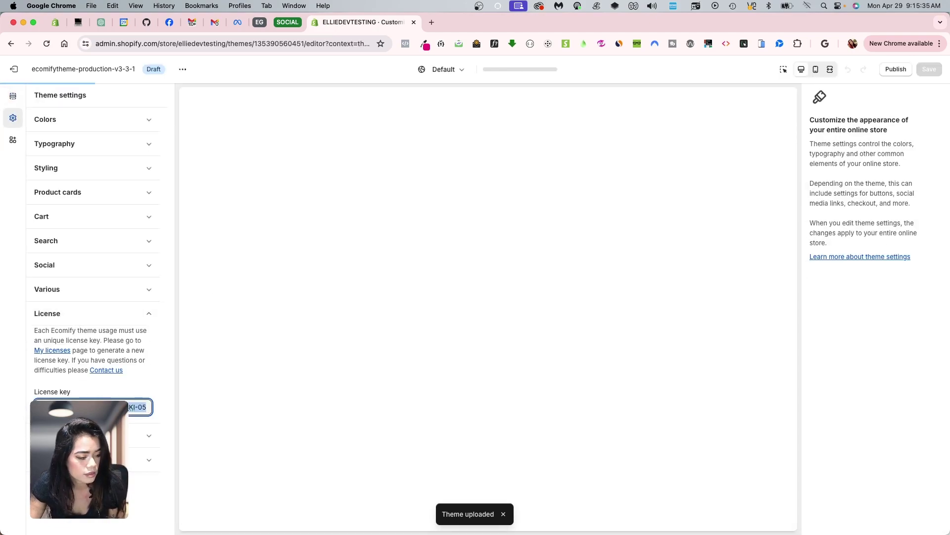
key(super+v)
click(930, 70)
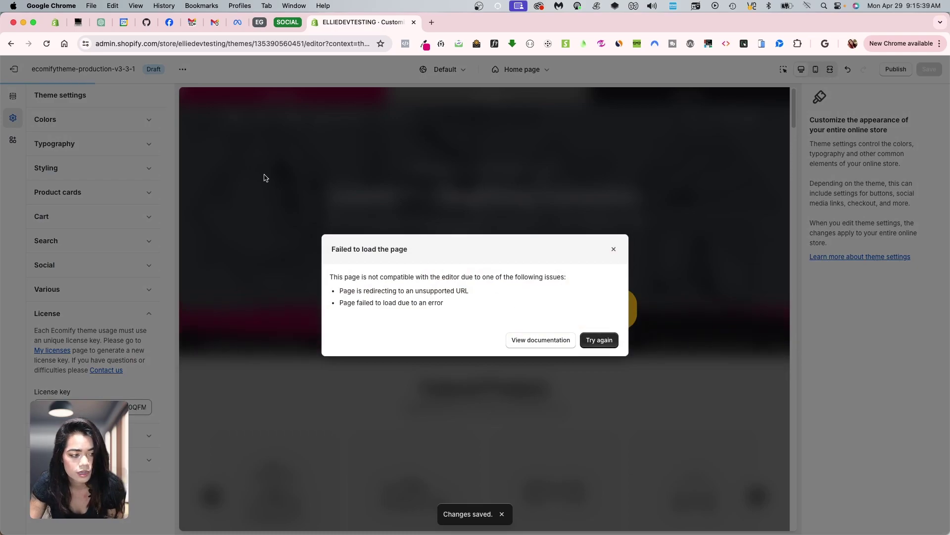
key(super+r)
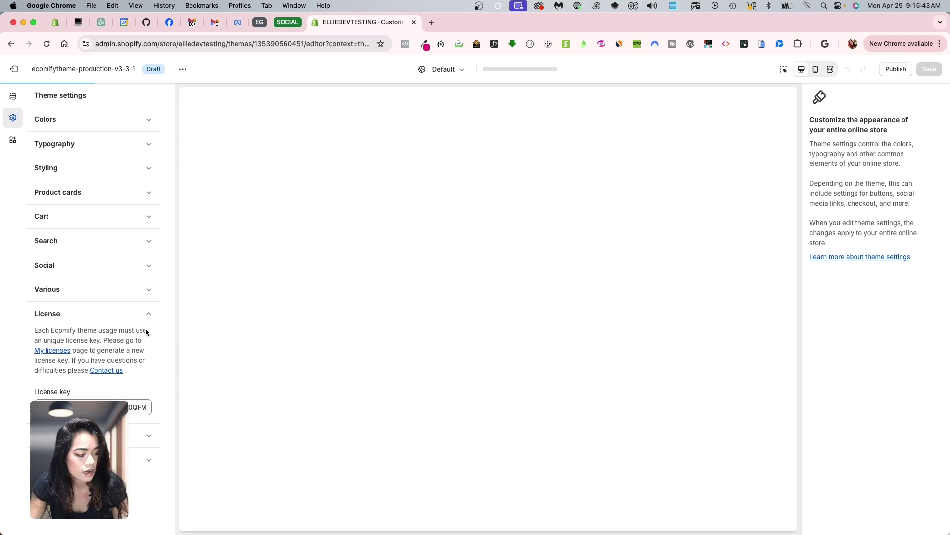
double_click(139, 406)
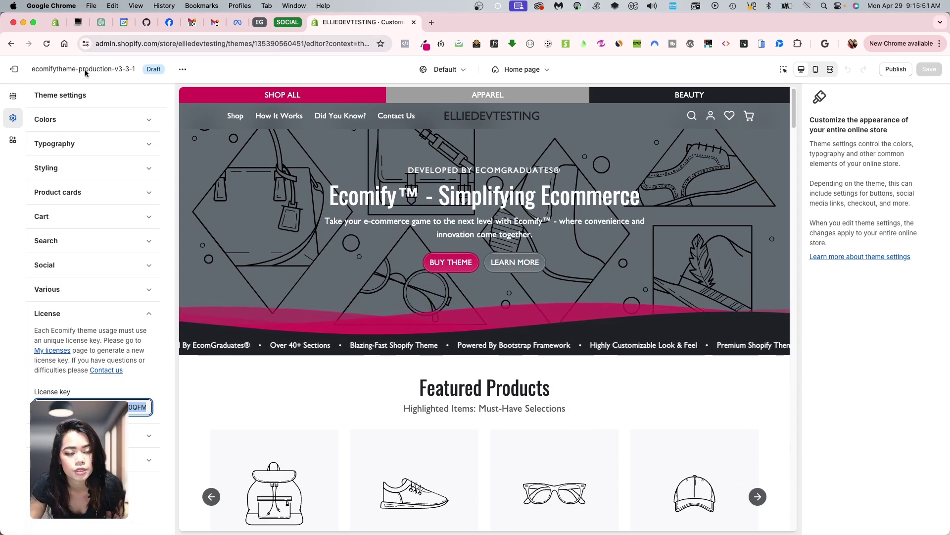
- Return to the theme library and rename the uploaded theme to "ecomifytheme-production testing"
click(16, 71)
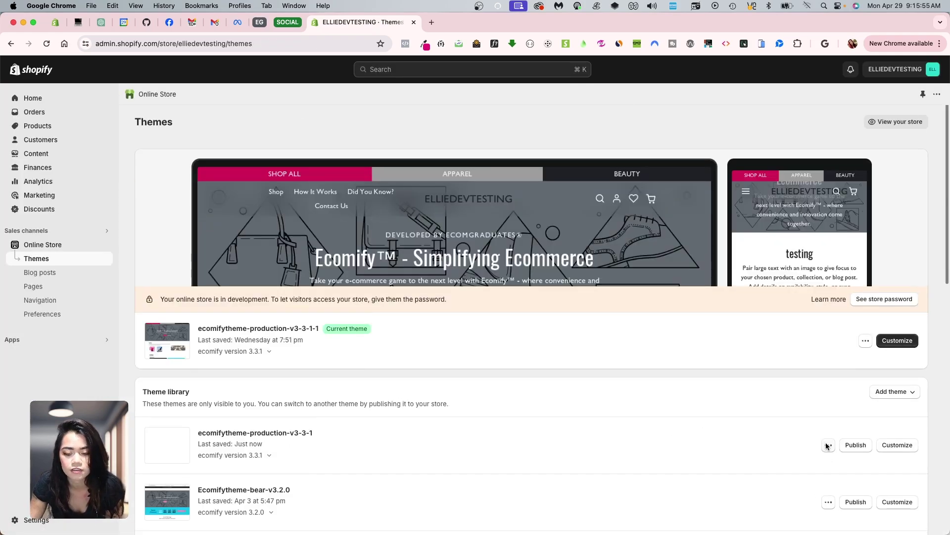
click(828, 444)
click(783, 333)
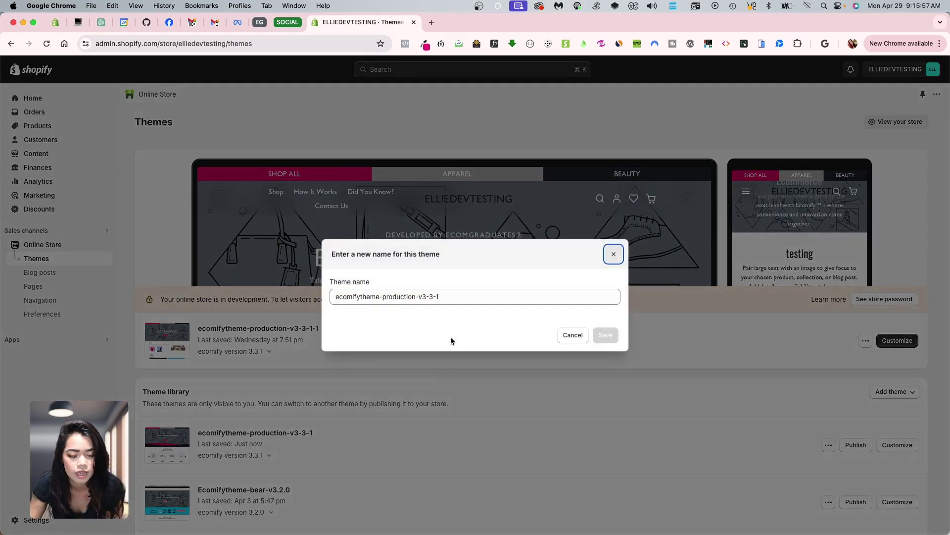
triple_click(477, 296)
click(447, 297)
drag(412, 296, 515, 296)
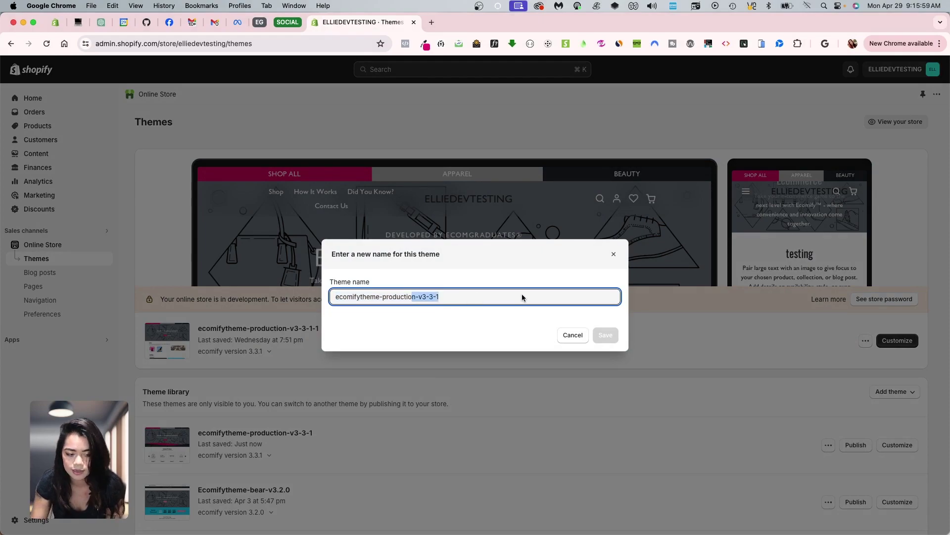
key(BackSpace)
text(n testing)
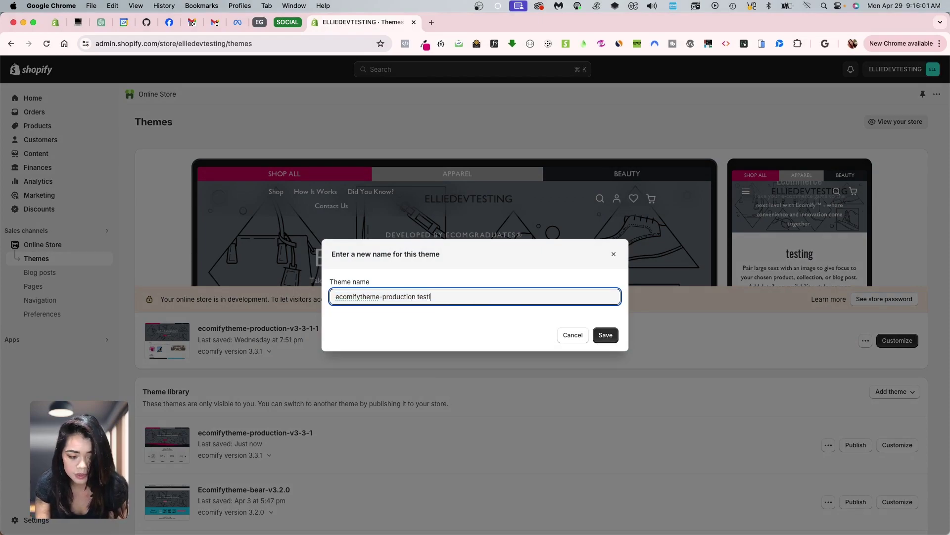
click(605, 335)
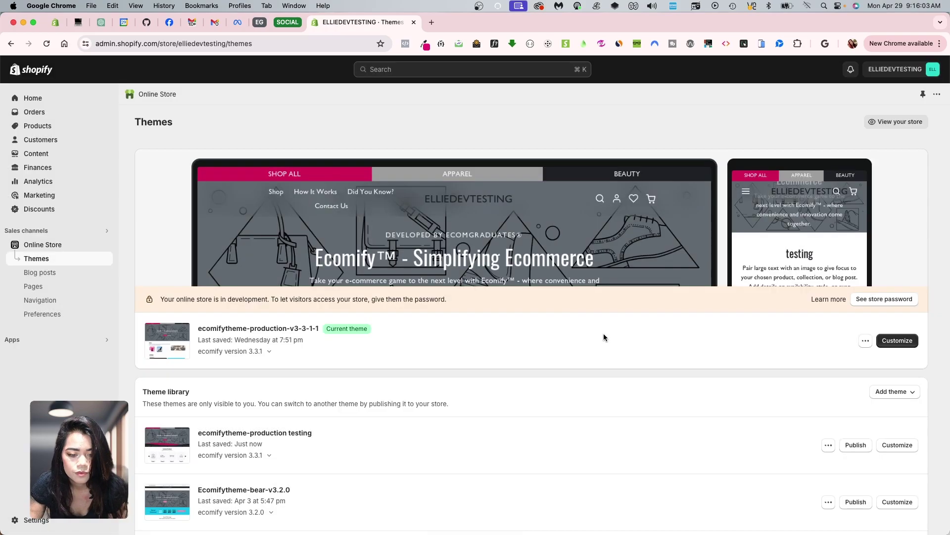
scroll(445, 398, down, 1)
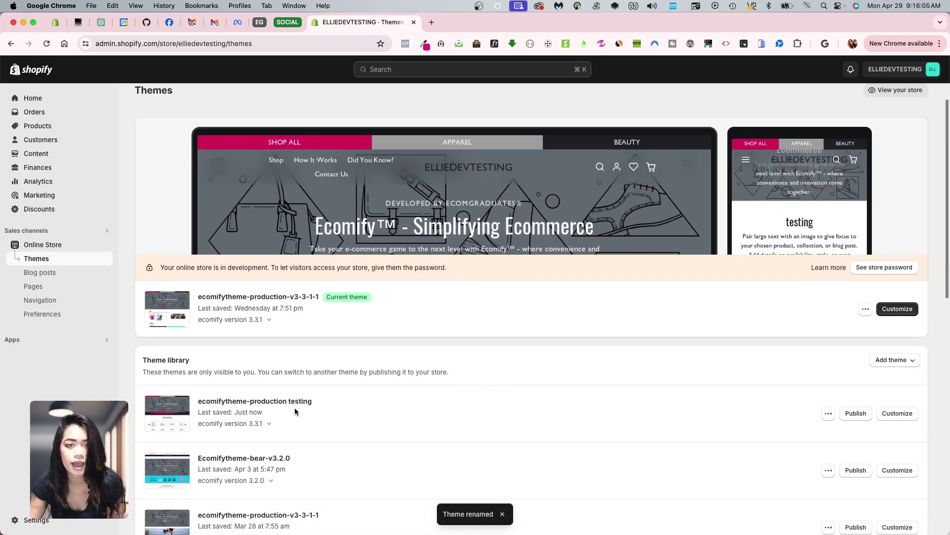
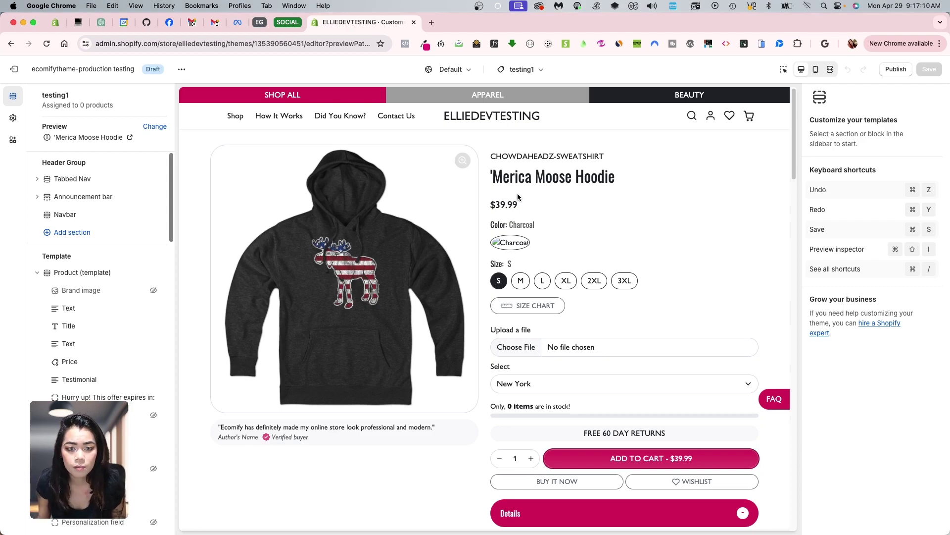
- Change the testing1 template's preview product to .406 Hitter Men's Tank Top
click(148, 128)
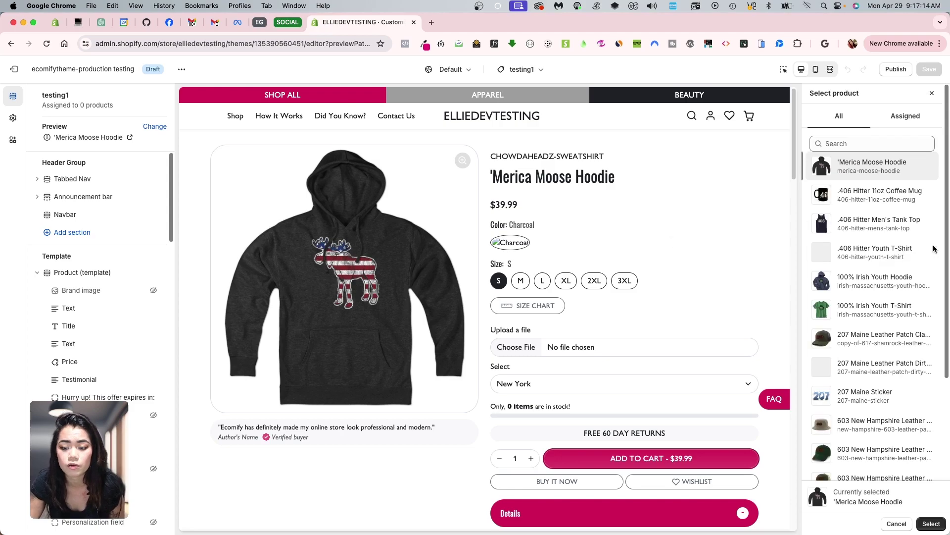
click(878, 227)
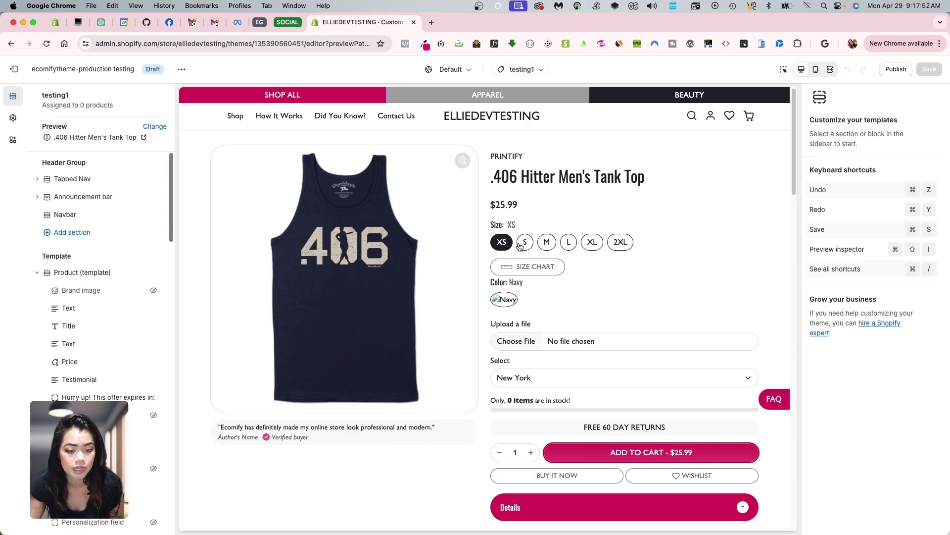
- Delete the Comparison Table, Recommended Products, Recently Viewed, Recently Wishlisted and both Separator sections below Product progress, and unhide Animated Counters
scroll(501, 295, down, 5)
scroll(99, 297, down, 15)
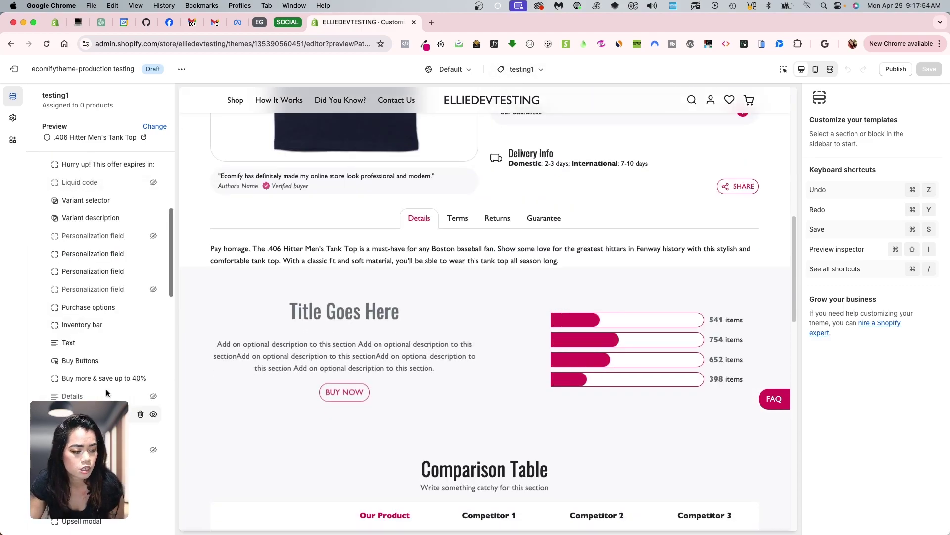
click(133, 326)
key(Escape)
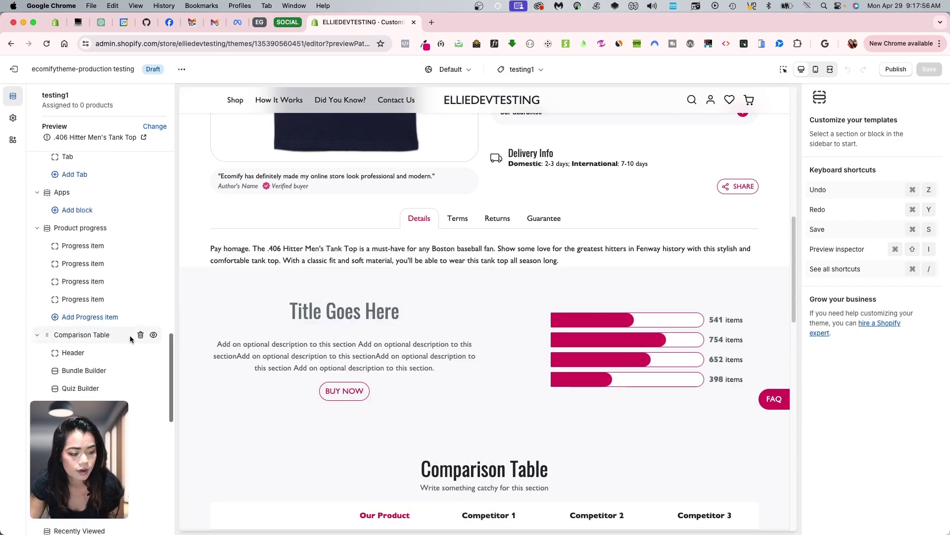
click(141, 335)
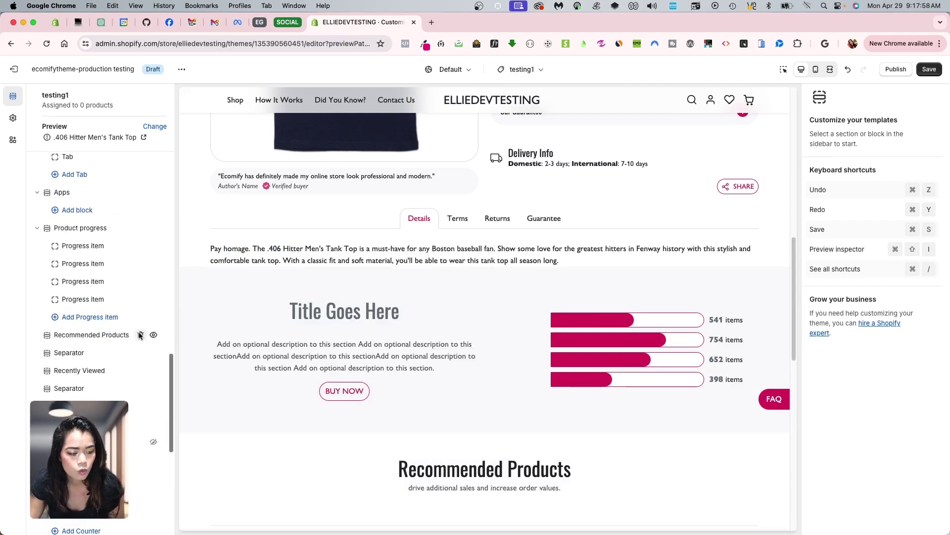
click(140, 335)
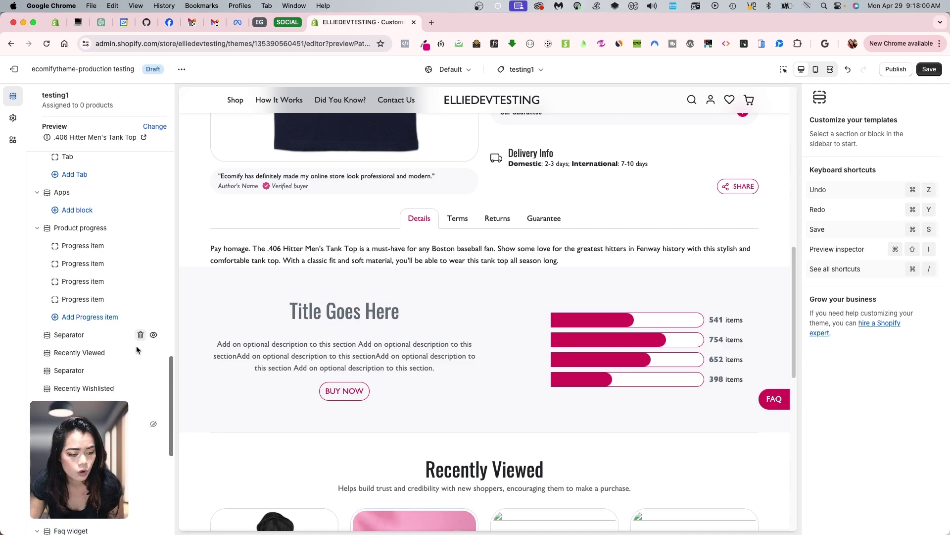
click(140, 336)
click(140, 335)
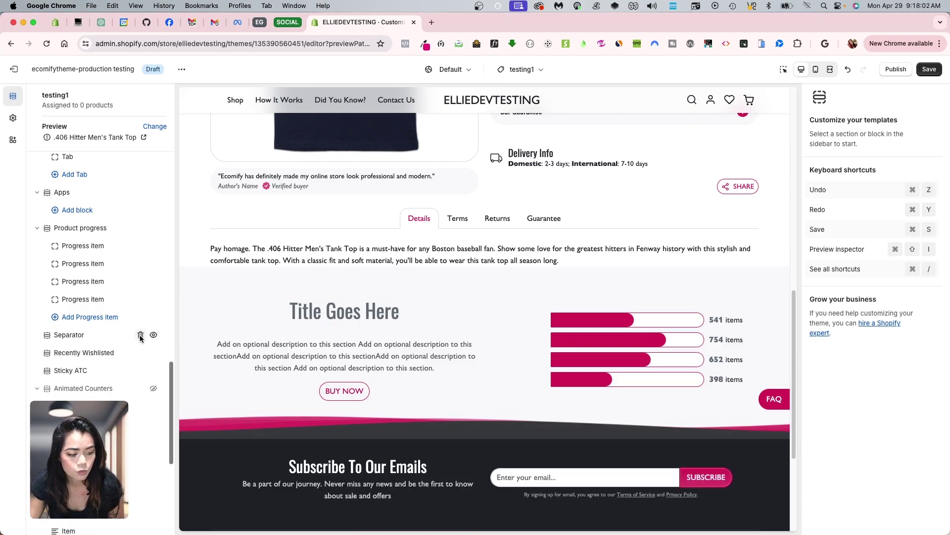
click(140, 336)
click(140, 336)
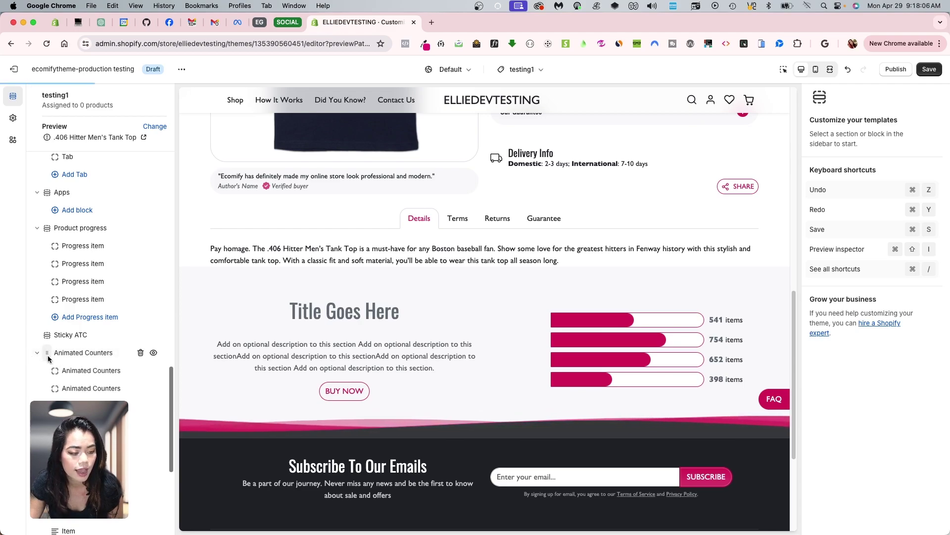
- Move the Animated Counters section directly below the product section, above the details tabs, and save the template
drag(47, 352, 96, 521)
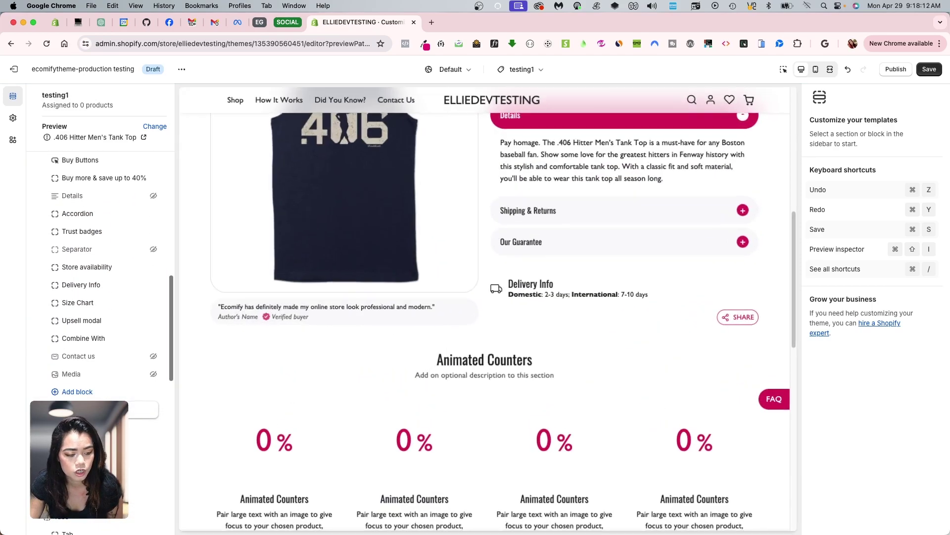
click(929, 69)
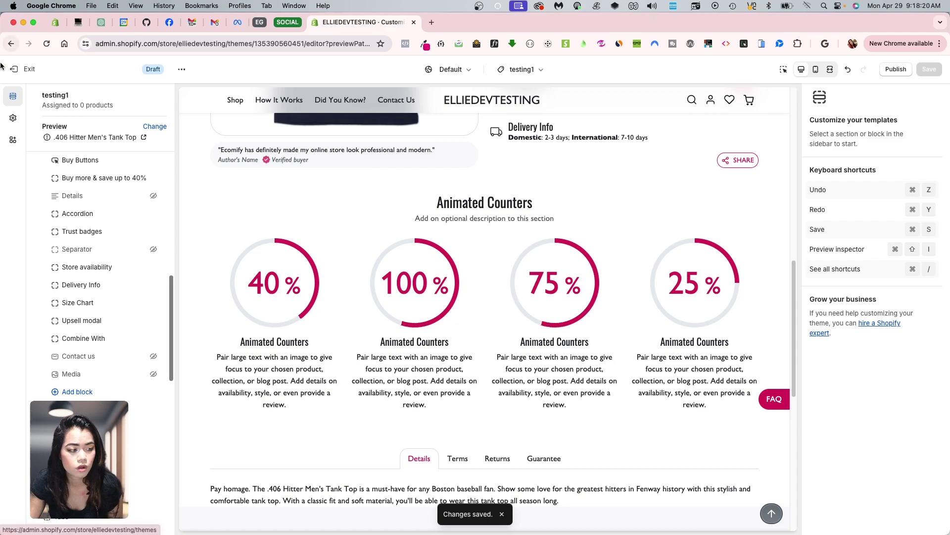
- Open the Shopify admin in a separate tab and open the product .406 Hitter Men's Tank Top
super+click(20, 69)
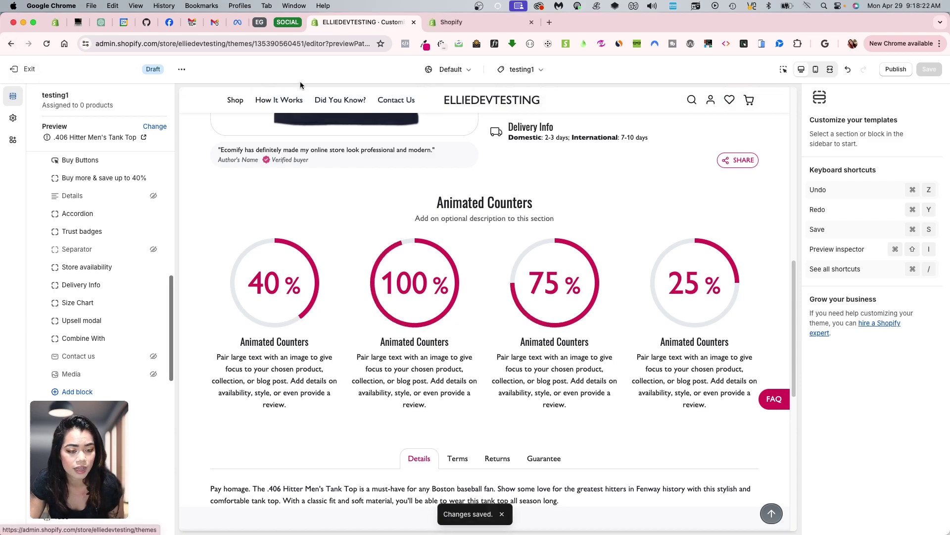
click(465, 24)
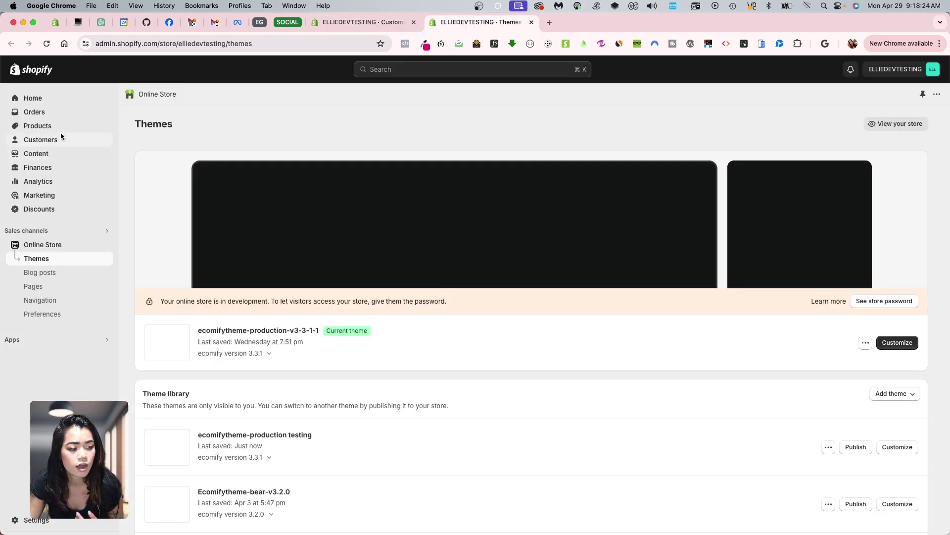
click(38, 126)
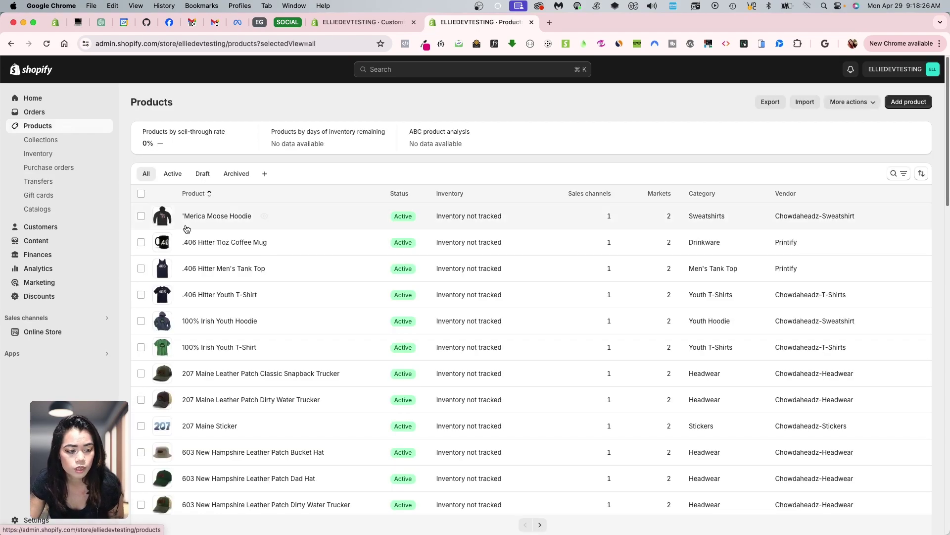
click(230, 270)
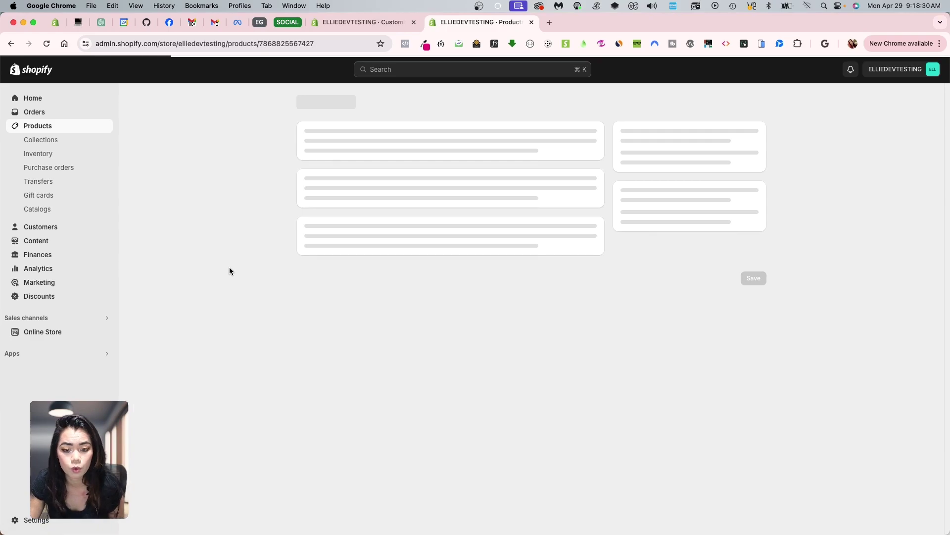
- Check which theme templates can be chosen for the tank top while the test theme is unpublished
scroll(795, 412, down, 5)
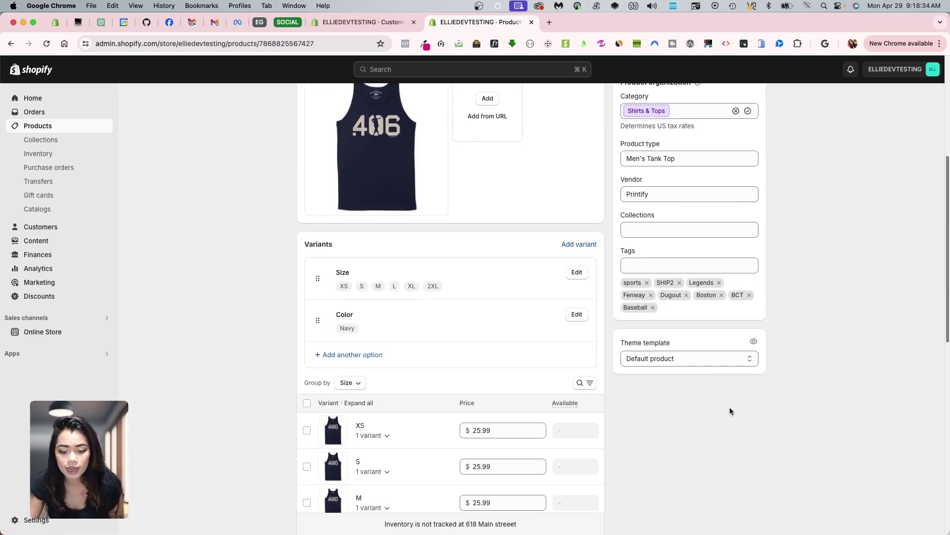
click(713, 359)
click(712, 363)
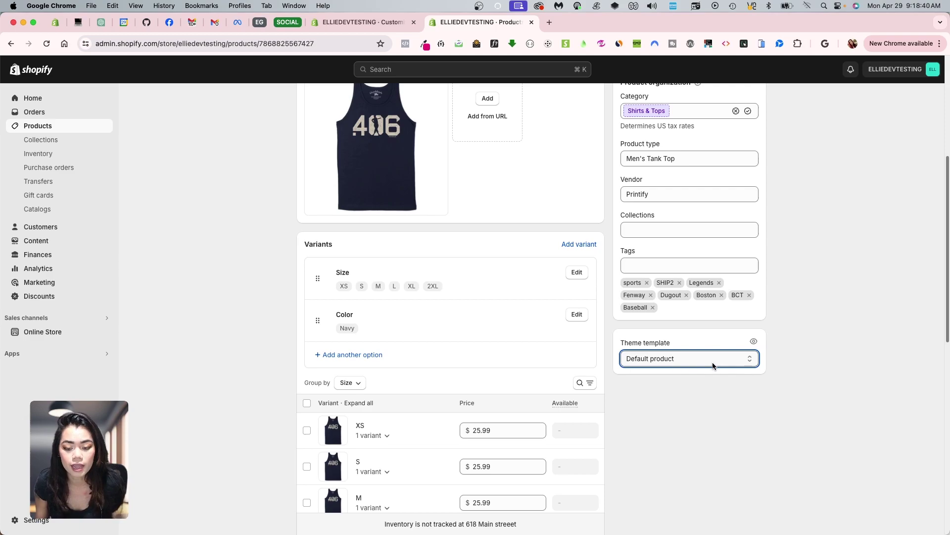
click(713, 365)
click(728, 370)
click(723, 352)
click(701, 378)
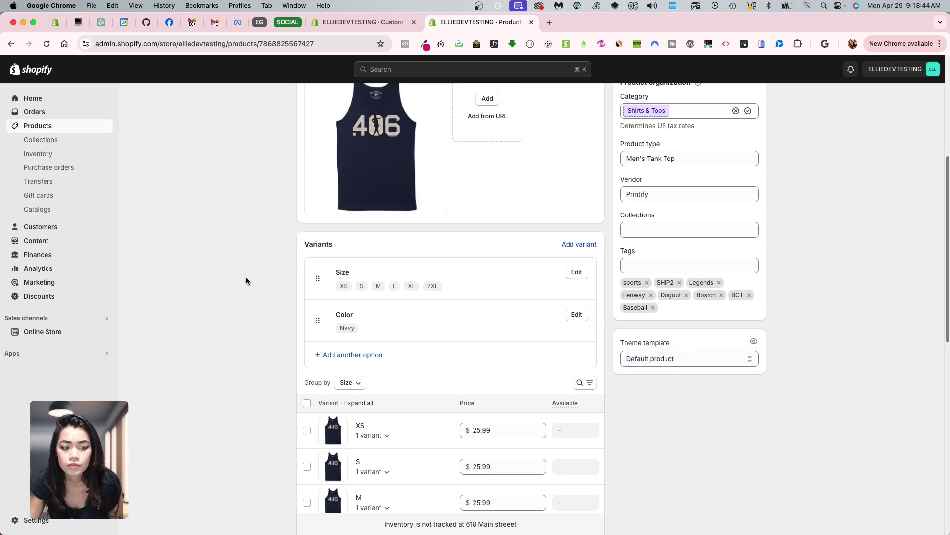
- Publish the ecomifytheme-production testing theme as the store's current theme
click(45, 332)
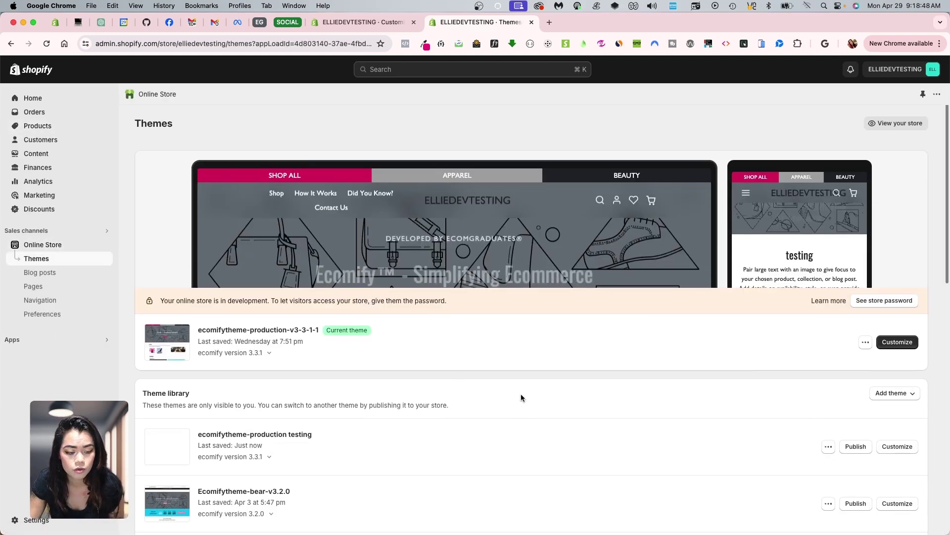
click(848, 446)
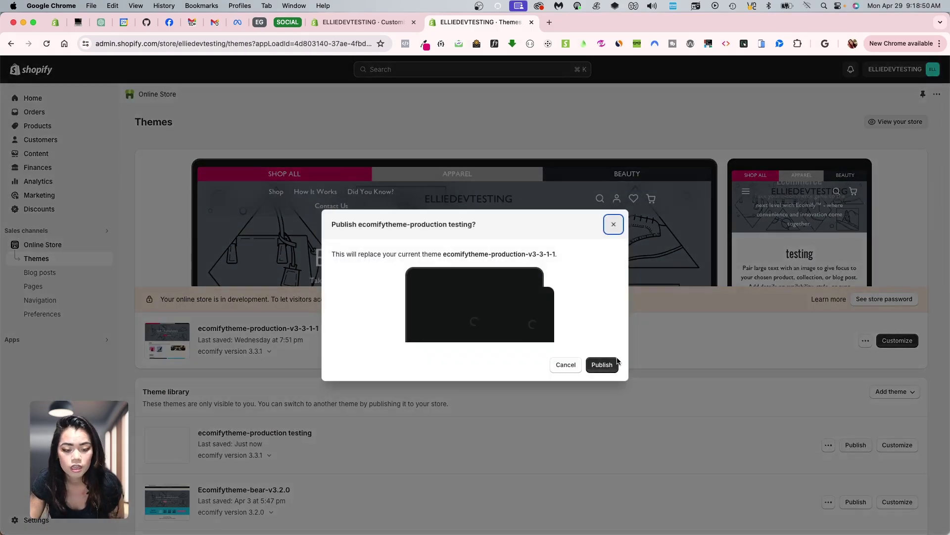
click(602, 365)
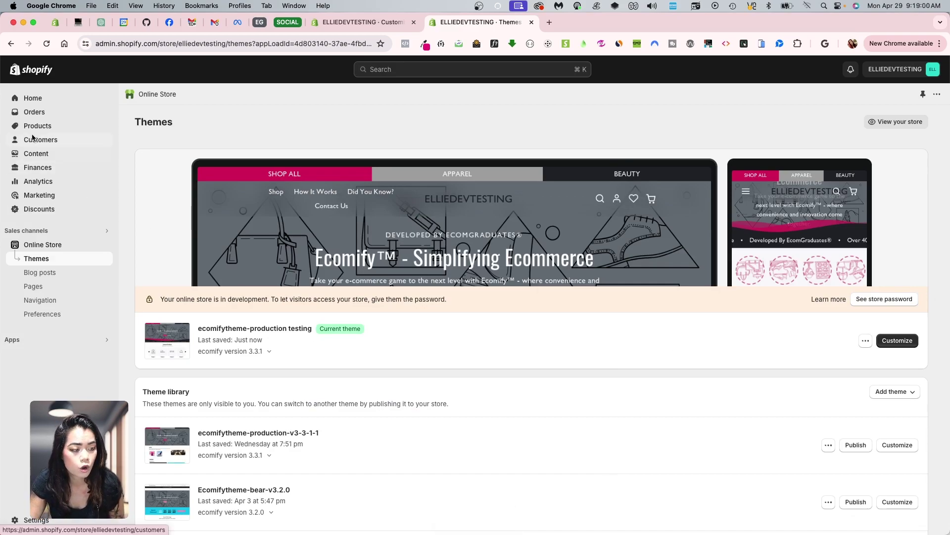
- Reopen the product .406 Hitter Men's Tank Top and check its available theme templates
click(46, 127)
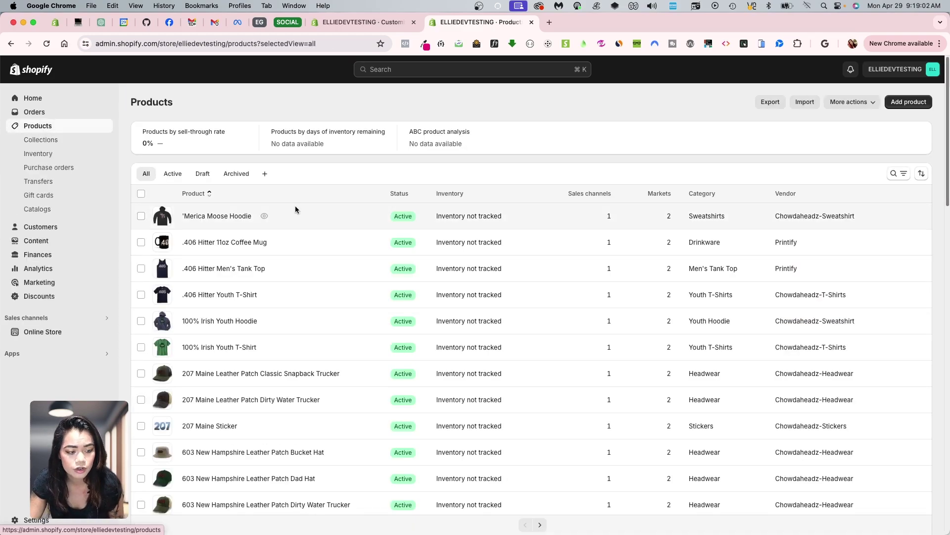
click(238, 269)
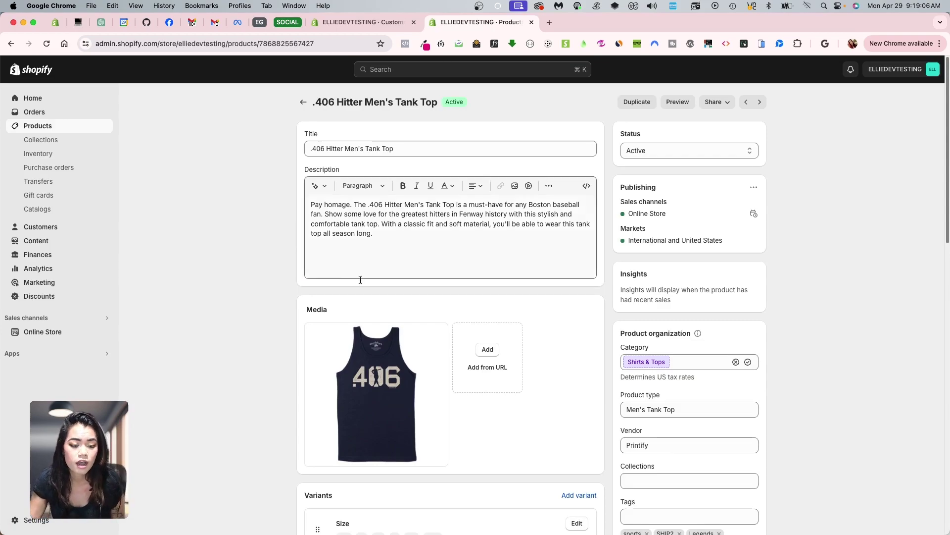
scroll(604, 306, down, 5)
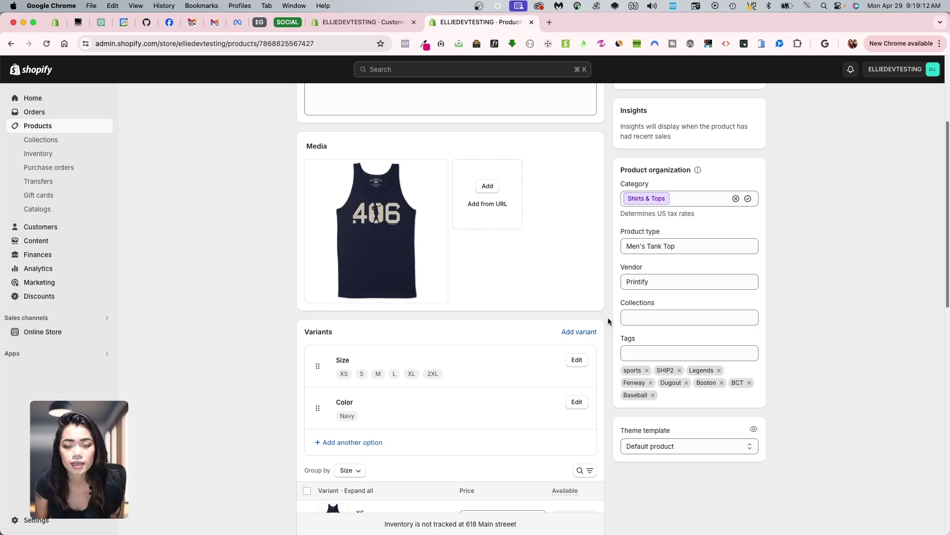
scroll(727, 438, down, 1)
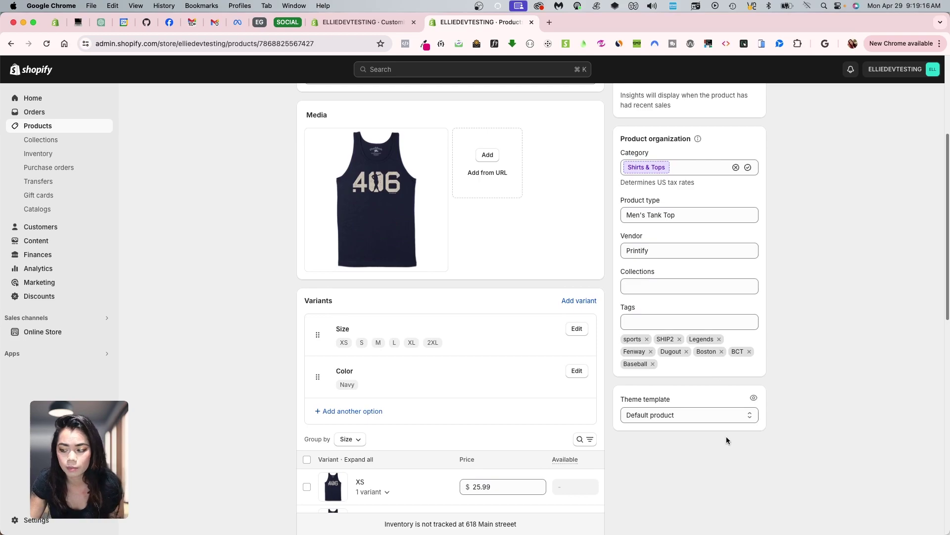
click(729, 421)
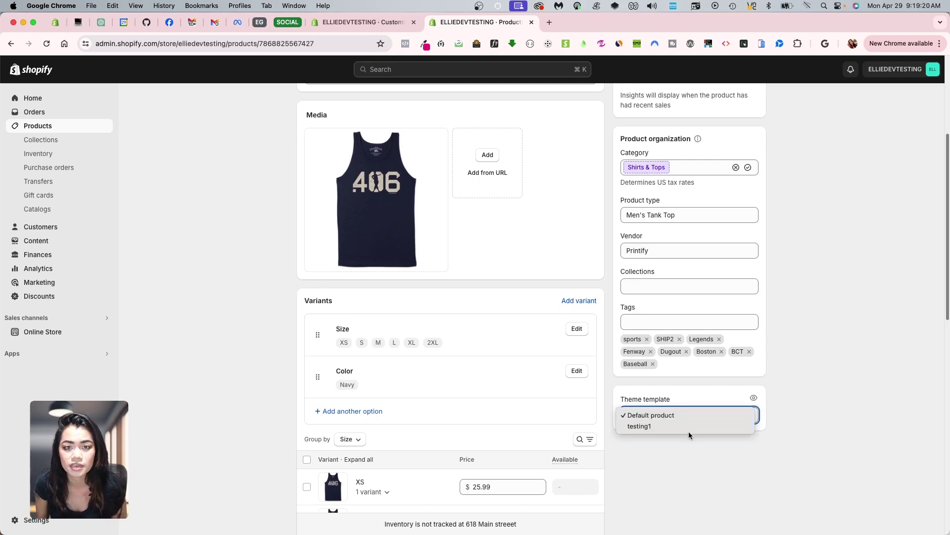
click(672, 455)
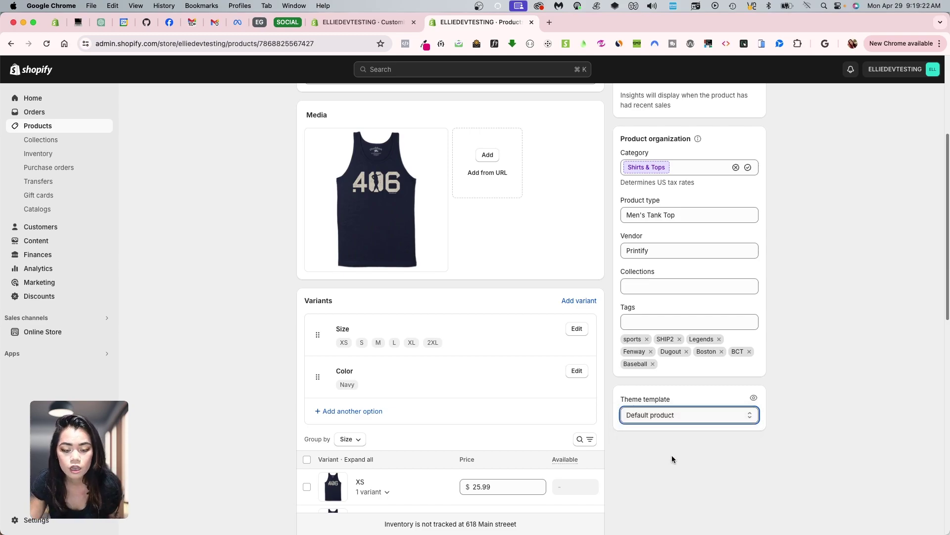
- Preview the tank top with the Default product template and examine the sections below the product information
scroll(681, 356, up, 5)
click(679, 102)
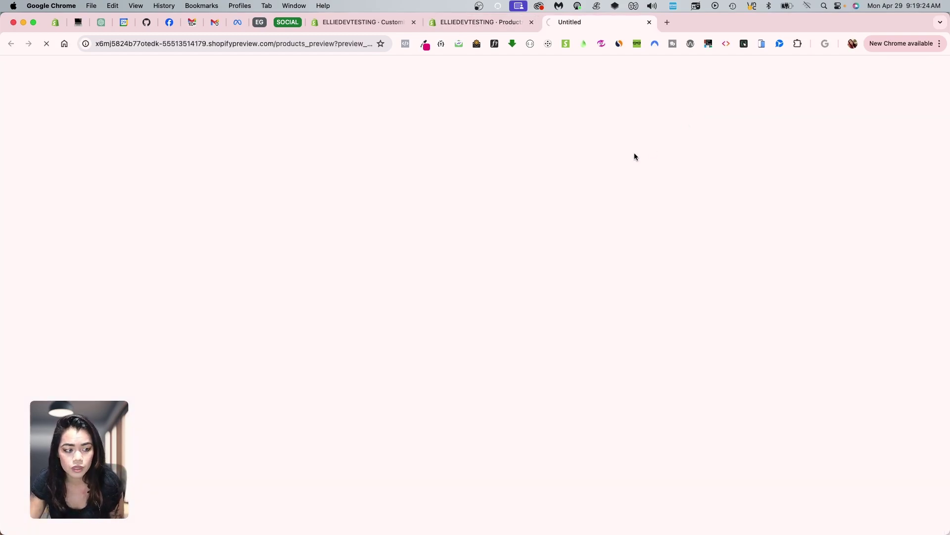
scroll(637, 304, down, 10)
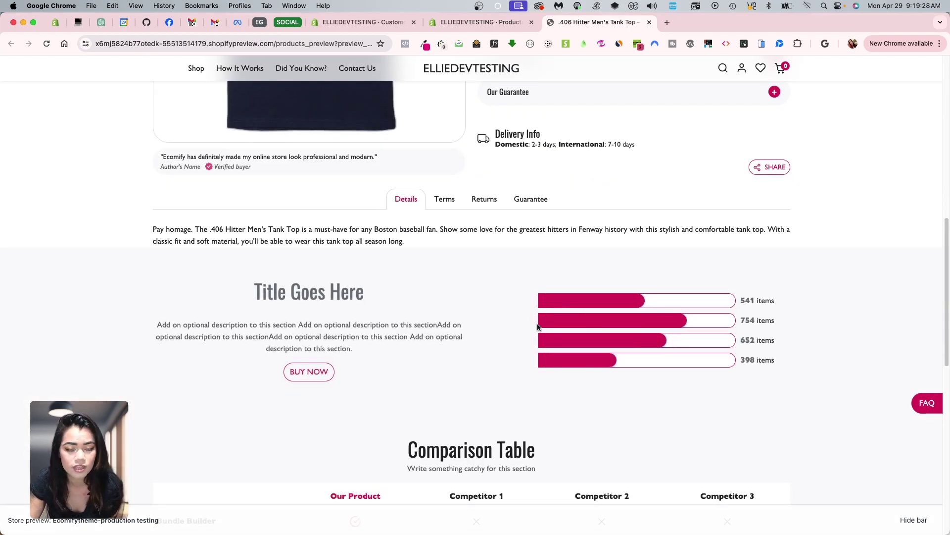
scroll(588, 375, down, 5)
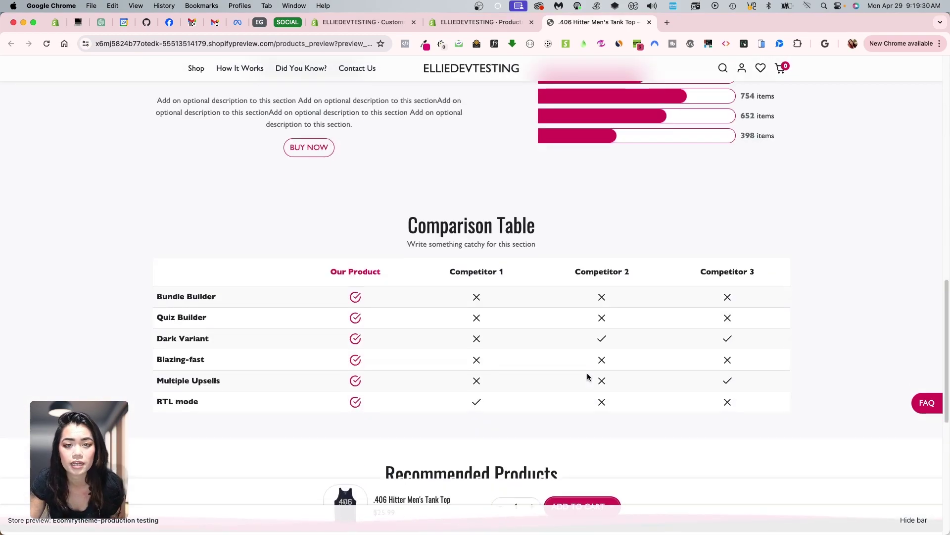
- Return to the tank top's admin page, set its theme template to testing1, and save the product
click(478, 22)
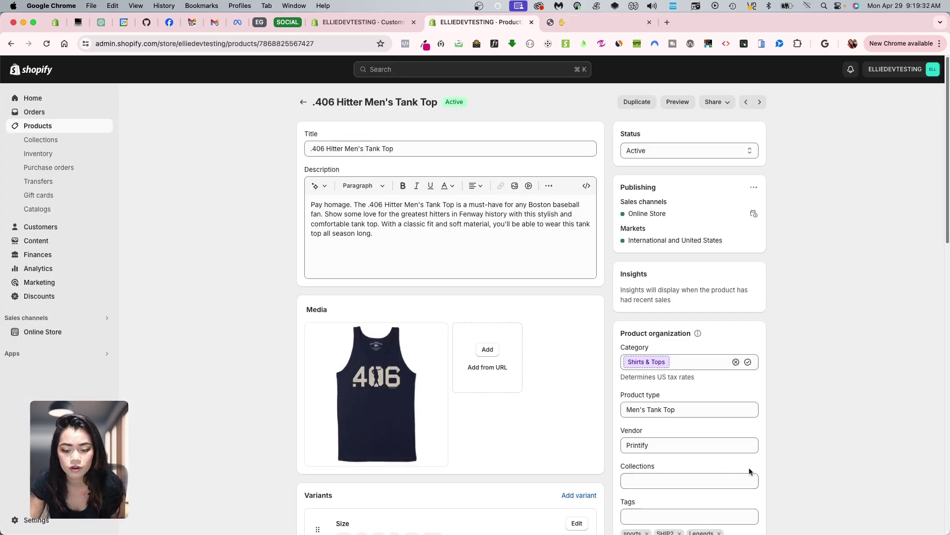
scroll(733, 460, down, 5)
click(686, 379)
click(678, 389)
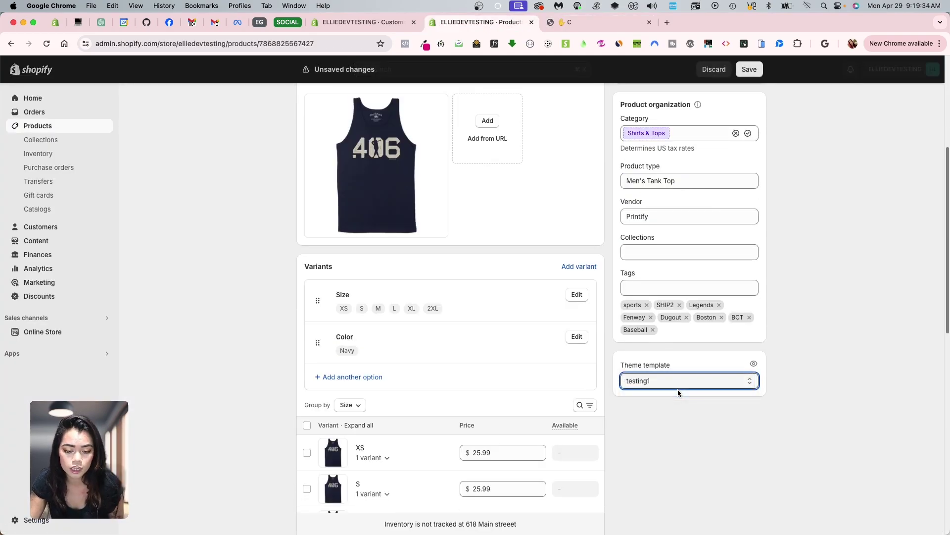
click(714, 449)
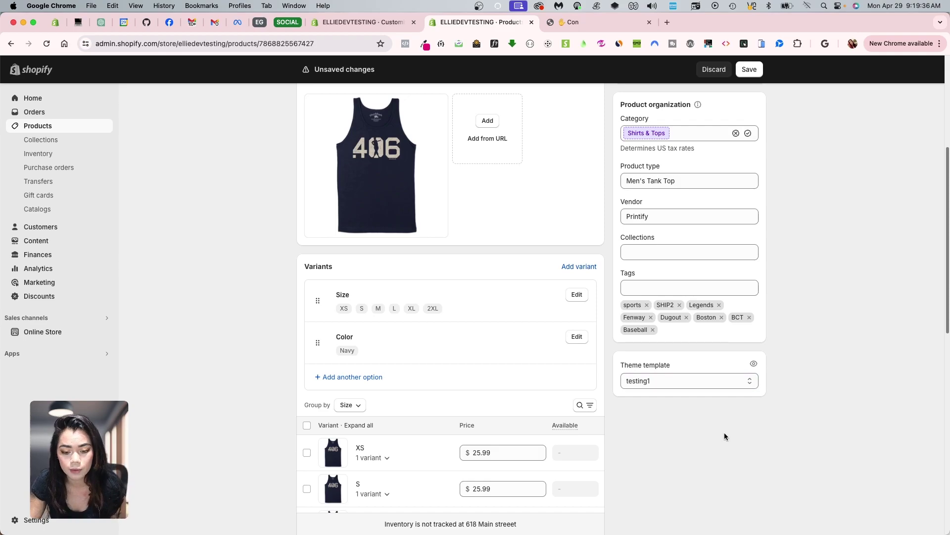
click(748, 69)
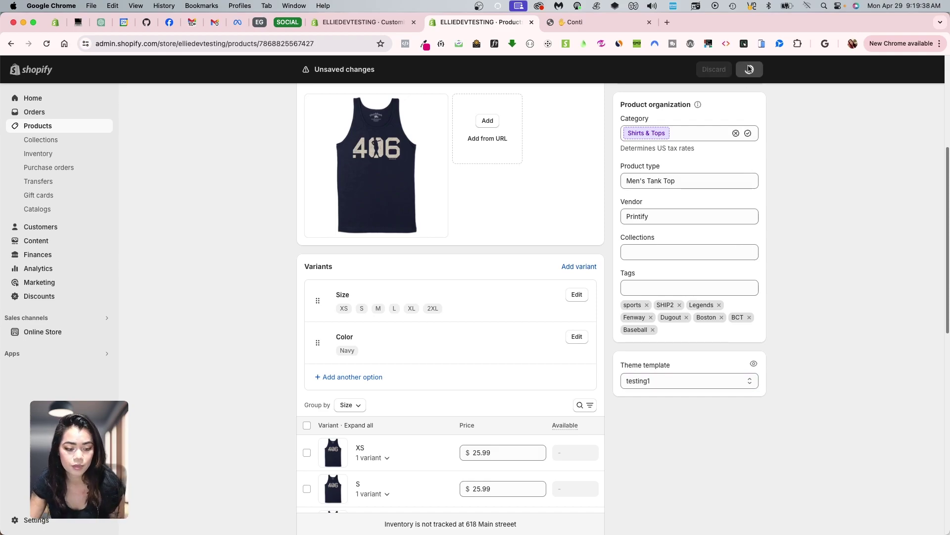
- Reload the open tank top preview and check its sections for the testing1 layout
click(590, 21)
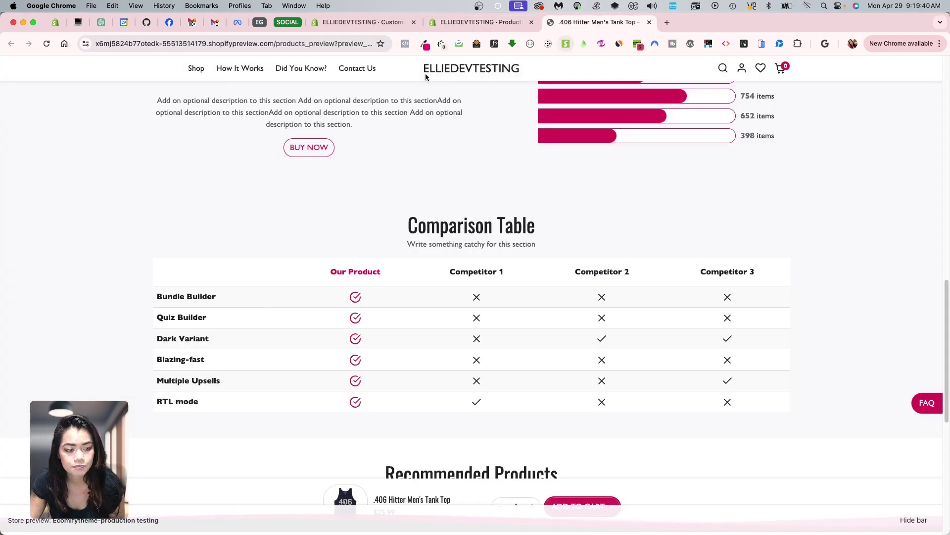
click(47, 44)
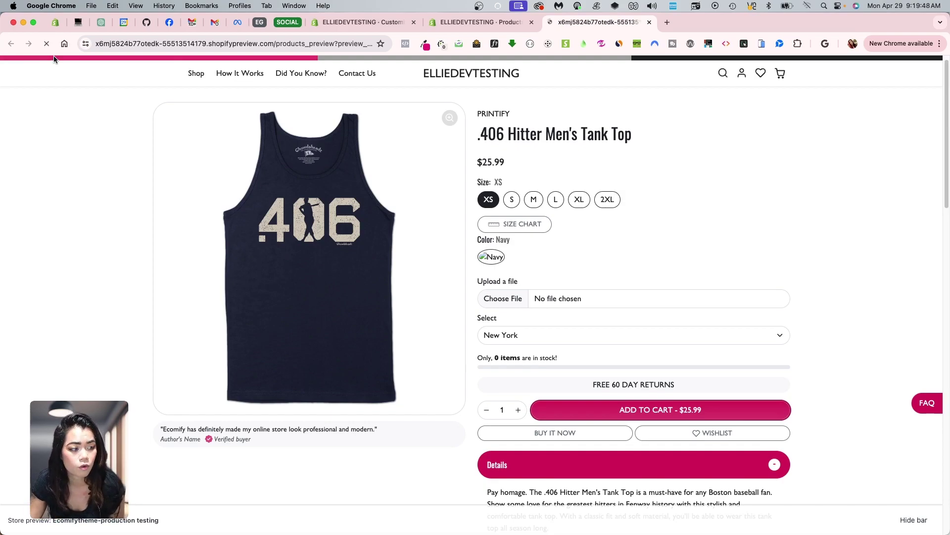
scroll(50, 66, down, 10)
scroll(171, 260, up, 3)
- With the developer tools open, empty the cache and hard reload the preview, and recheck the sections below the product
right_click(58, 141)
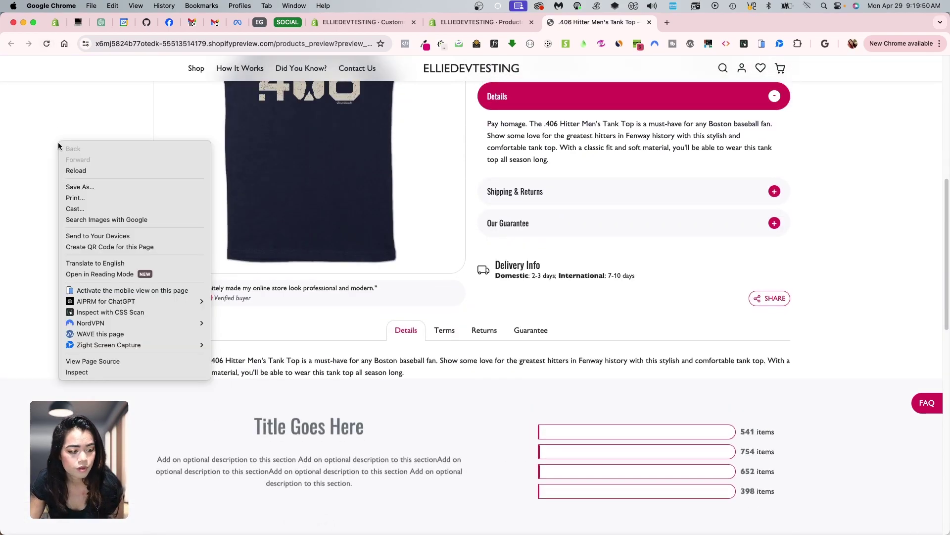
click(100, 369)
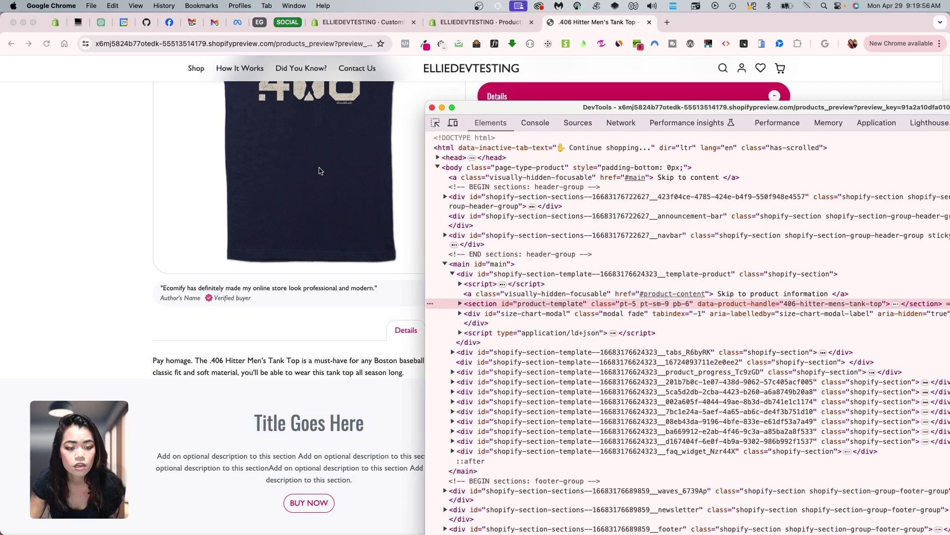
right_click(103, 164)
click(107, 383)
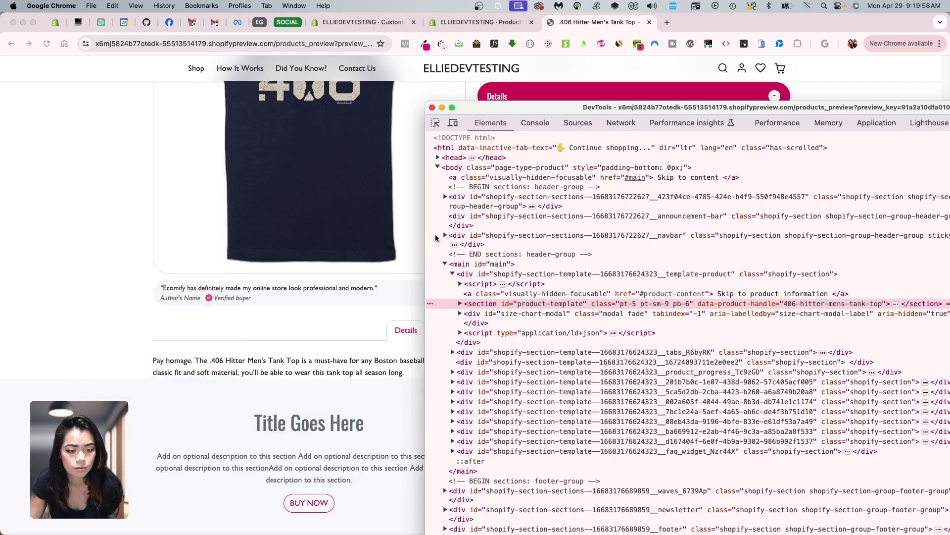
click(89, 122)
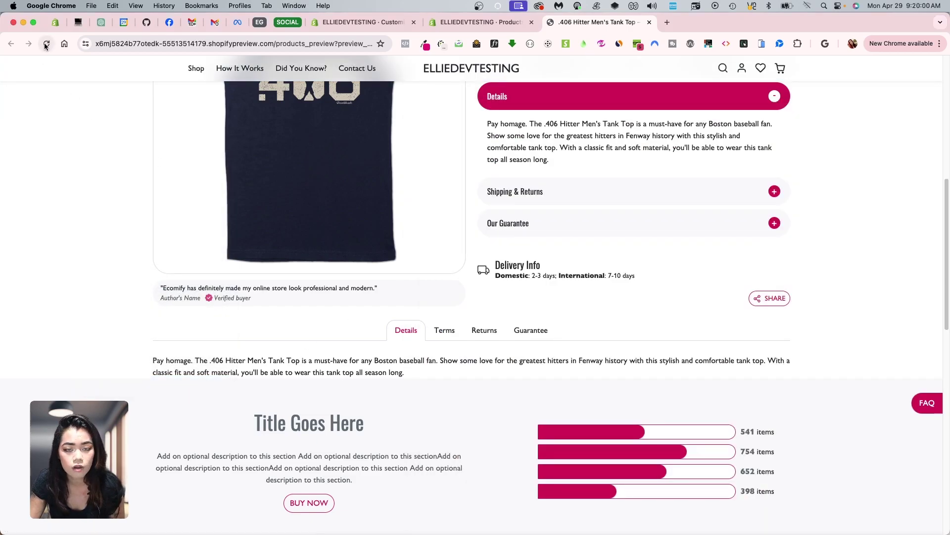
right_click(46, 44)
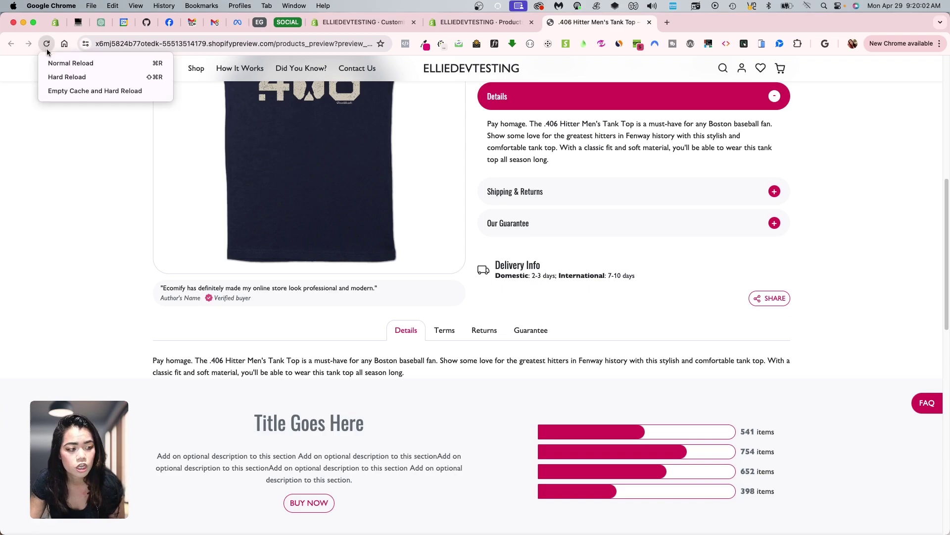
click(63, 90)
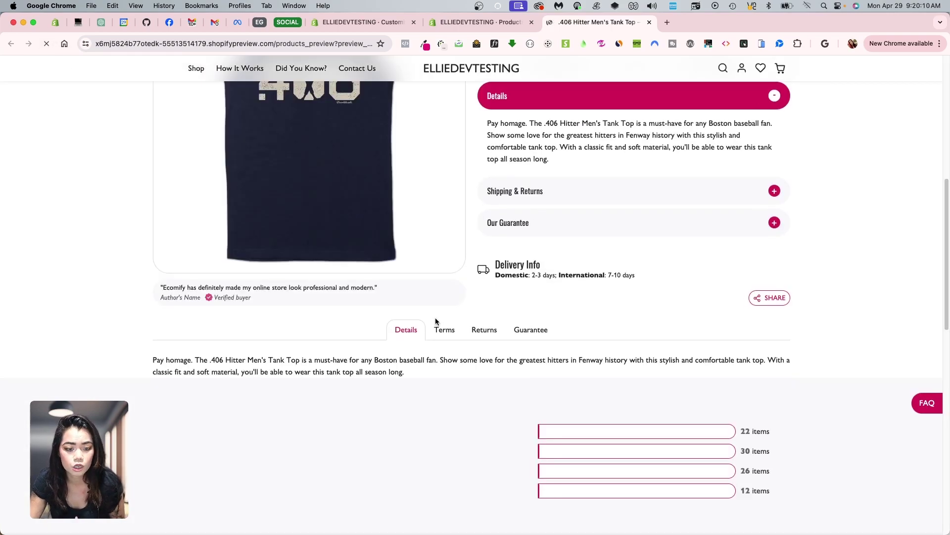
scroll(535, 364, down, 4)
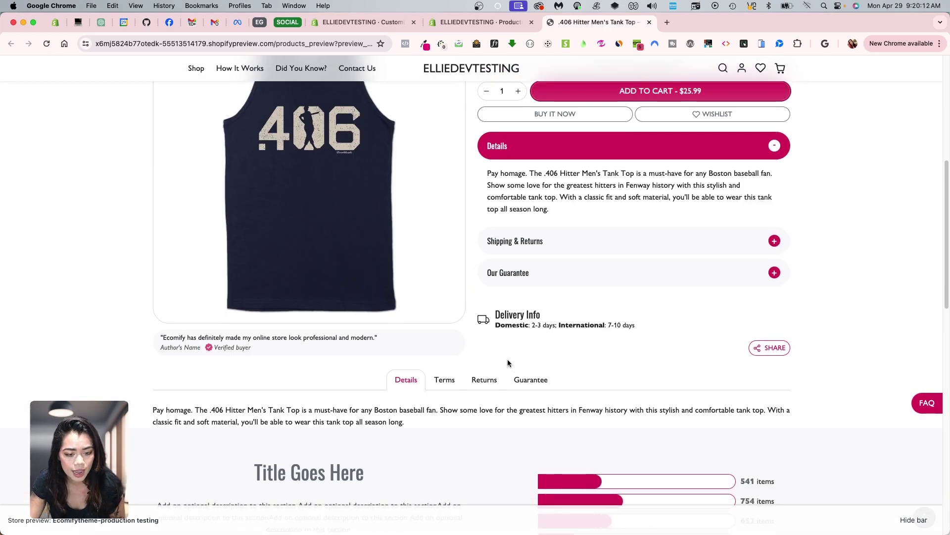
- Reload and close the current preview, and open a fresh preview from the tank top's admin page
click(46, 44)
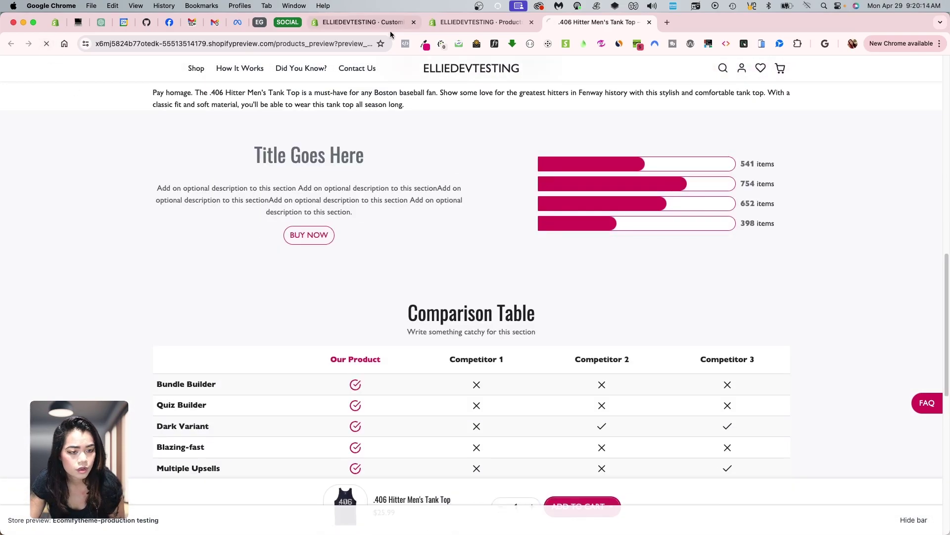
key(super+w)
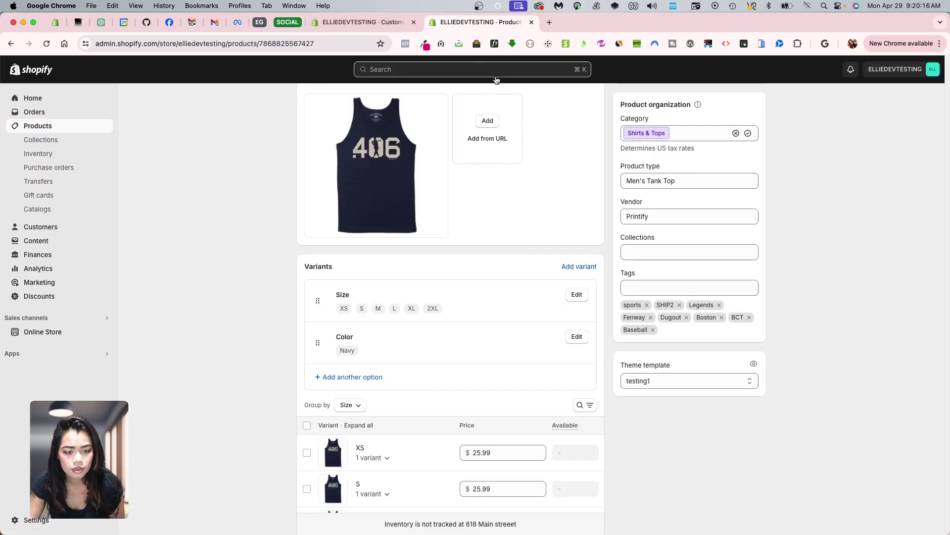
click(677, 102)
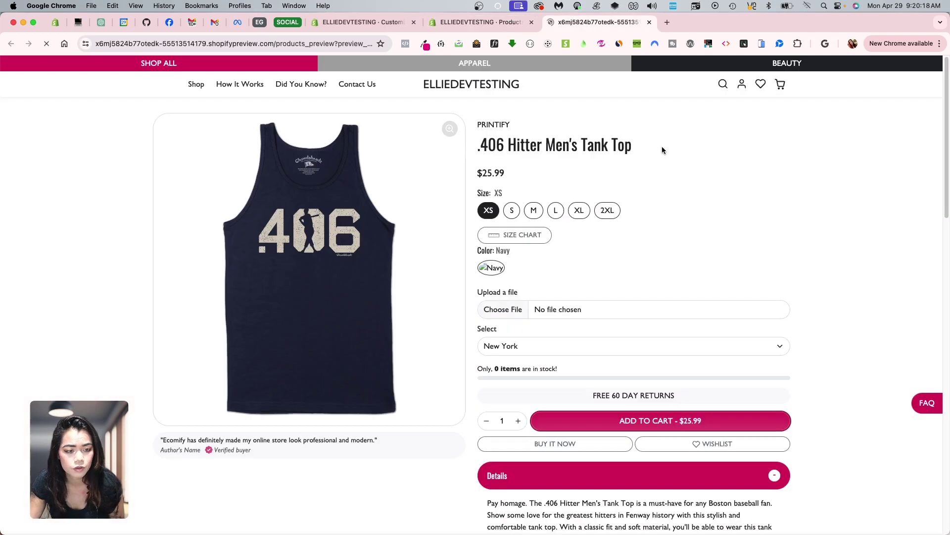
- Check the fresh tank top preview's sections below the product, and check the theme template on its admin page
scroll(686, 322, down, 15)
scroll(675, 331, up, 5)
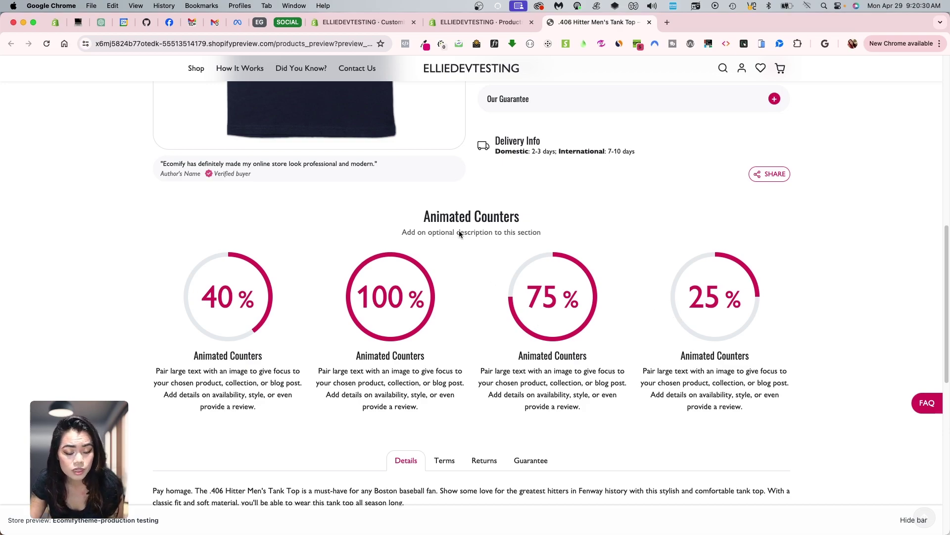
scroll(458, 234, up, 5)
scroll(554, 278, down, 4)
scroll(497, 326, down, 1)
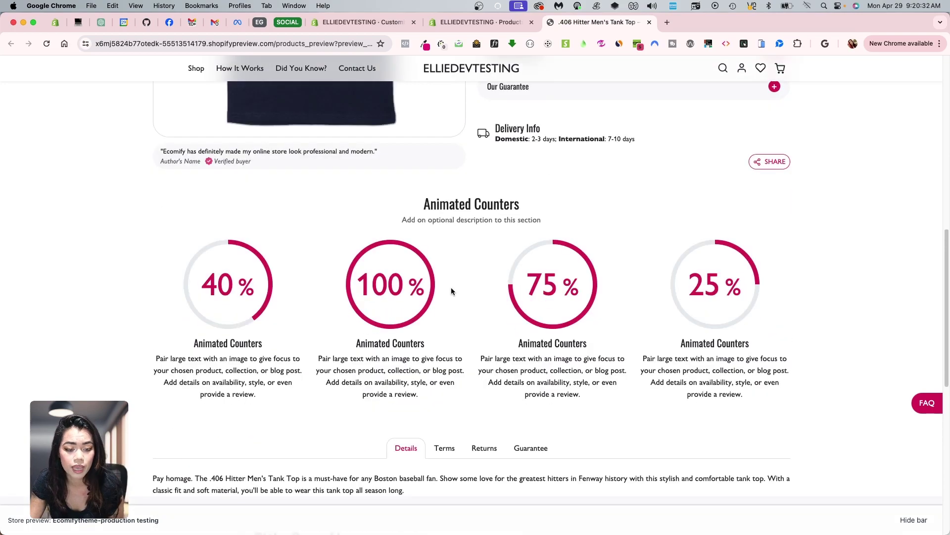
click(468, 23)
scroll(694, 325, down, 5)
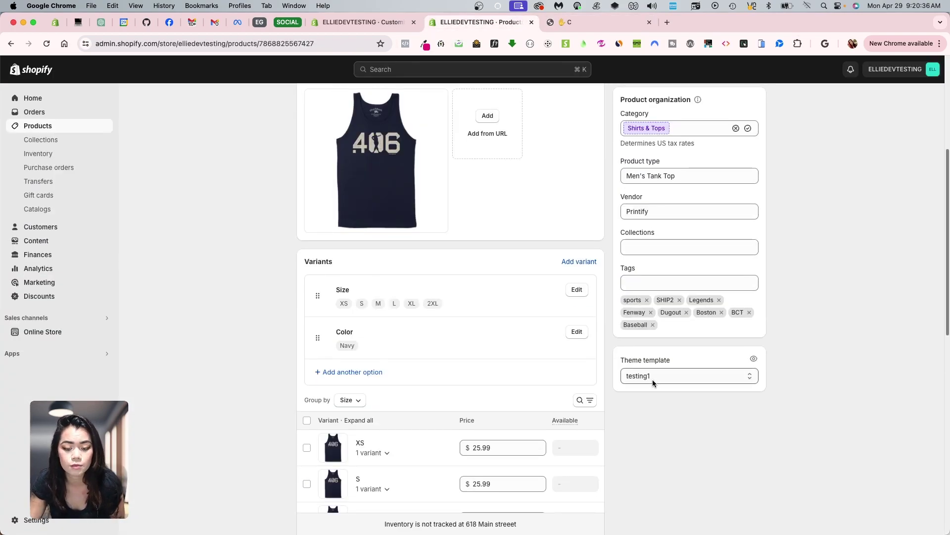
- Exit the draft theme editor and open the testing1 product template in the published ecomifytheme-production testing theme
click(363, 22)
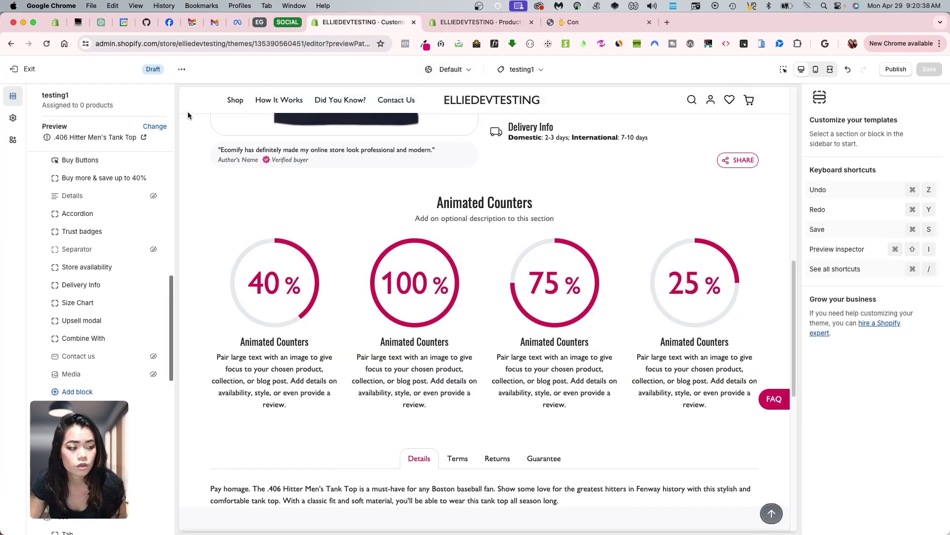
click(15, 70)
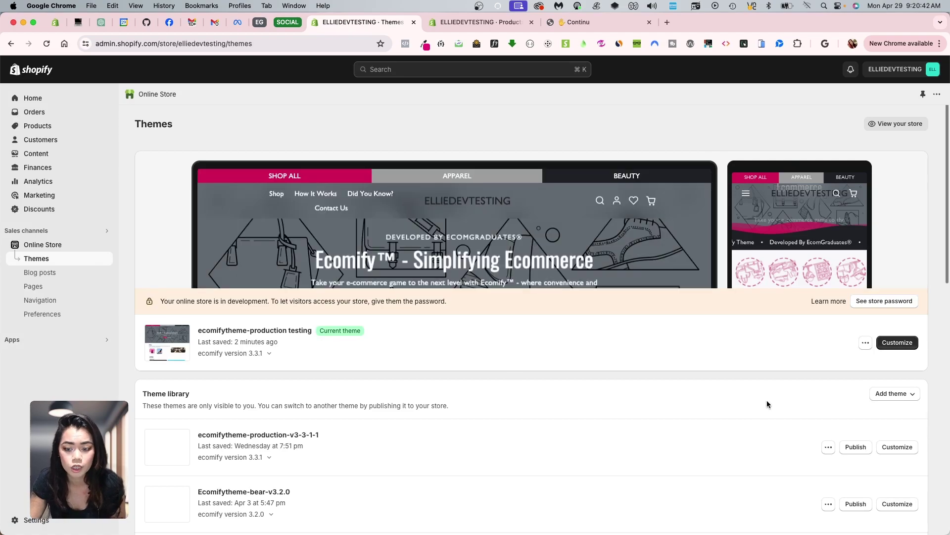
click(898, 342)
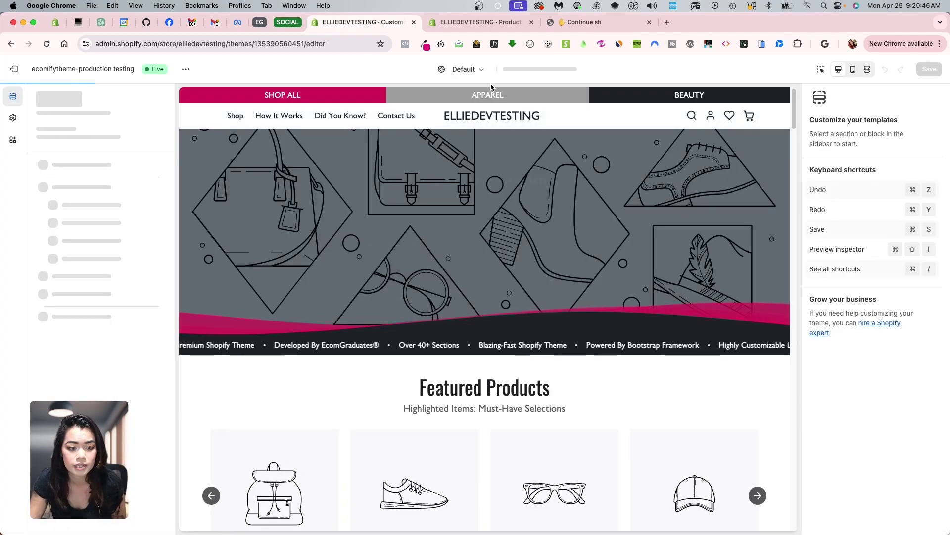
click(531, 71)
click(509, 139)
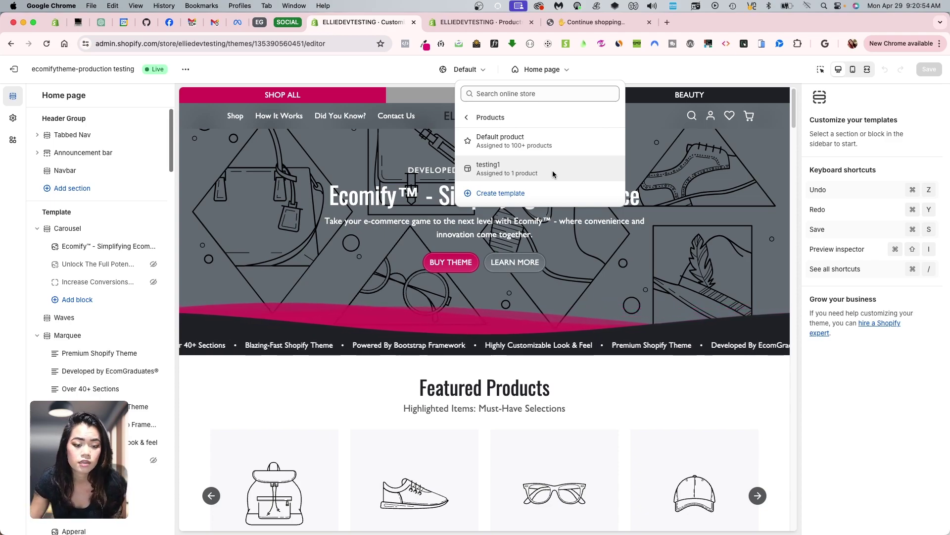
click(553, 171)
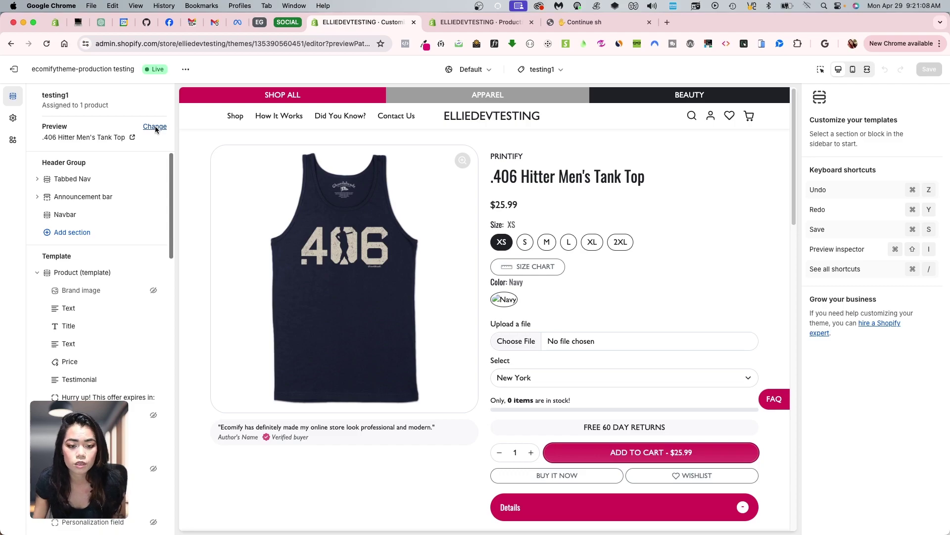
- Compare the available product templates and view the Default product template in the editor
click(539, 69)
click(473, 139)
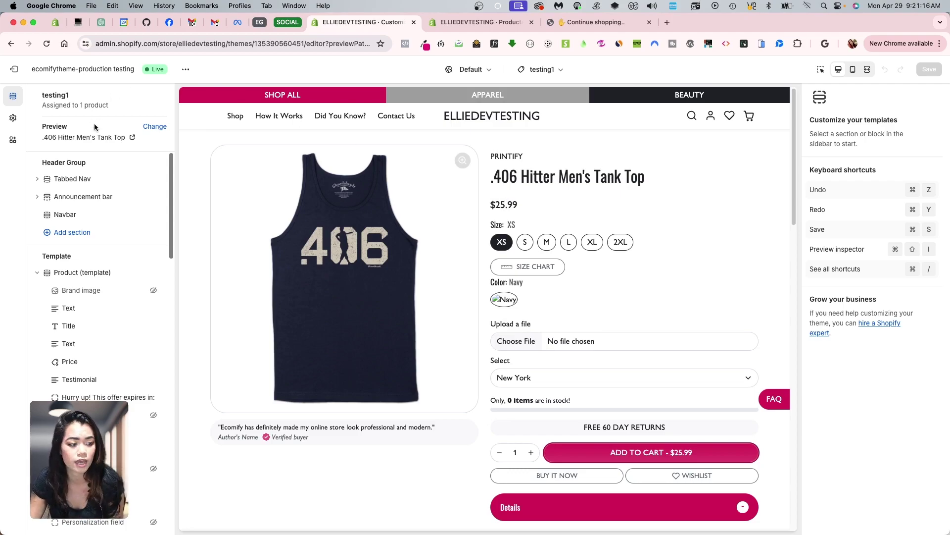
click(543, 70)
click(510, 139)
click(564, 138)
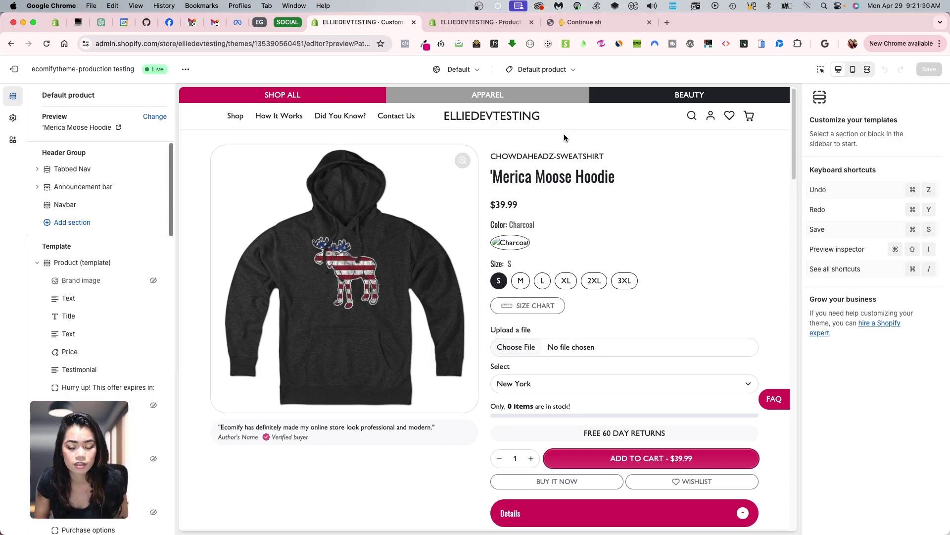
click(562, 71)
click(524, 141)
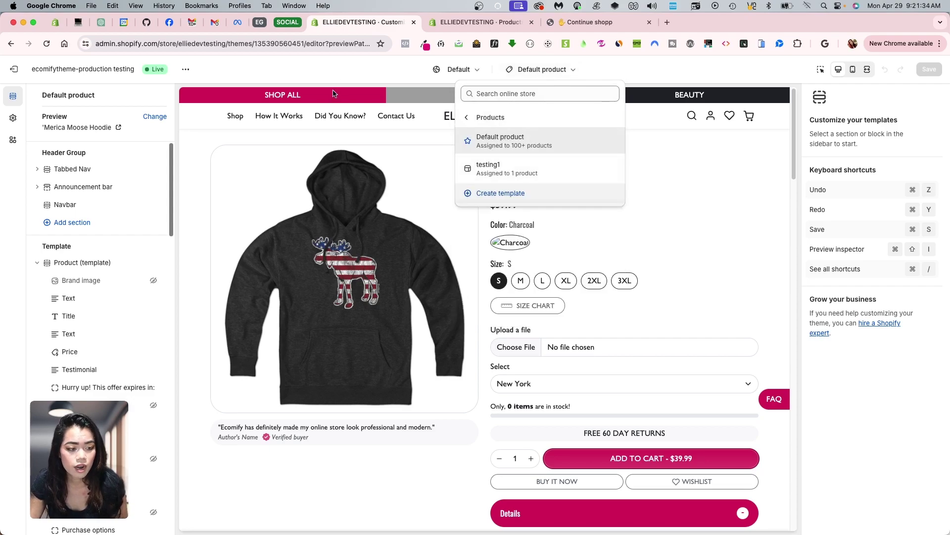
- Exit the editor and publish the ecomifytheme-production-v3-3-1-1 theme from the theme library
click(14, 69)
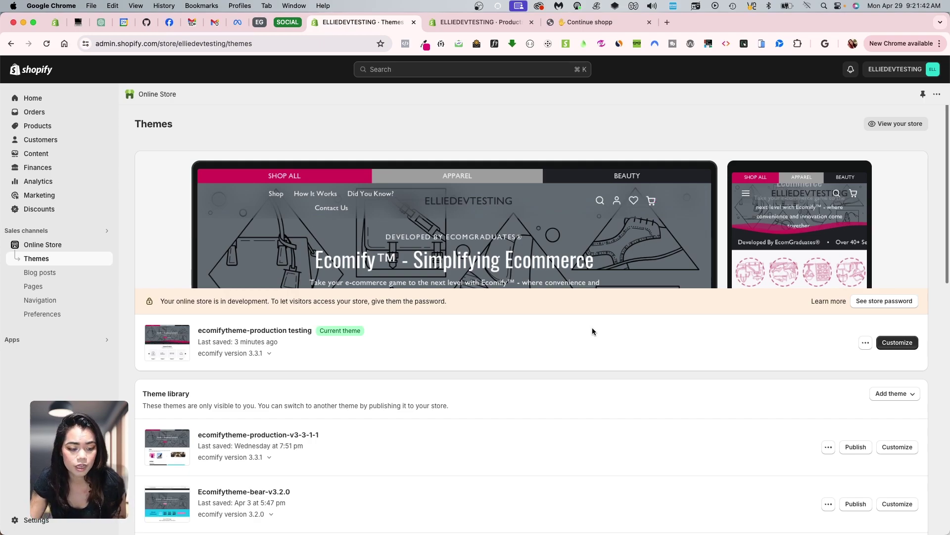
scroll(643, 352, down, 1)
click(864, 340)
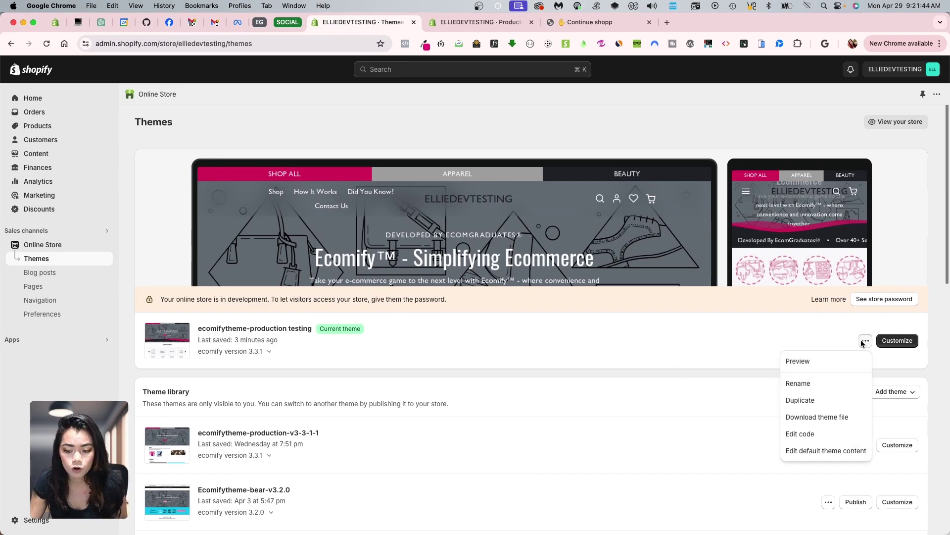
key(Escape)
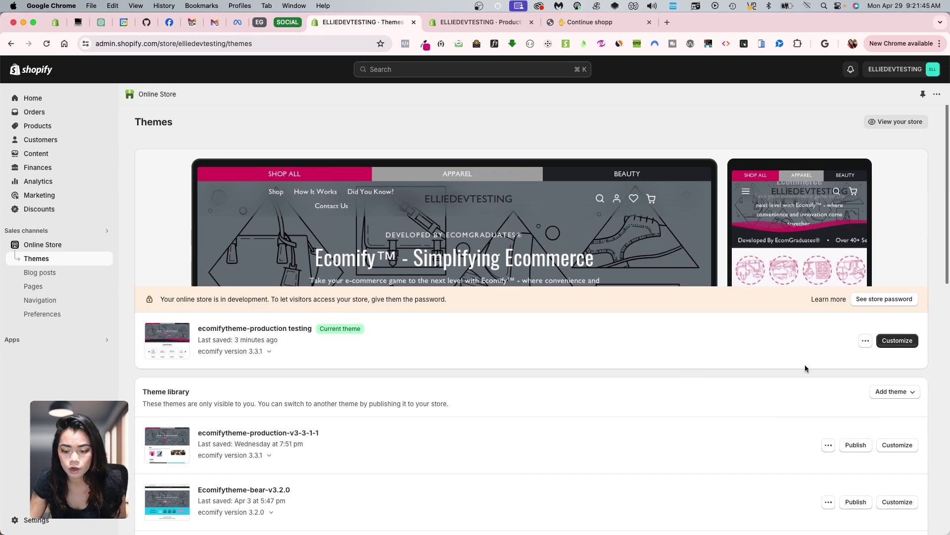
click(853, 444)
click(604, 365)
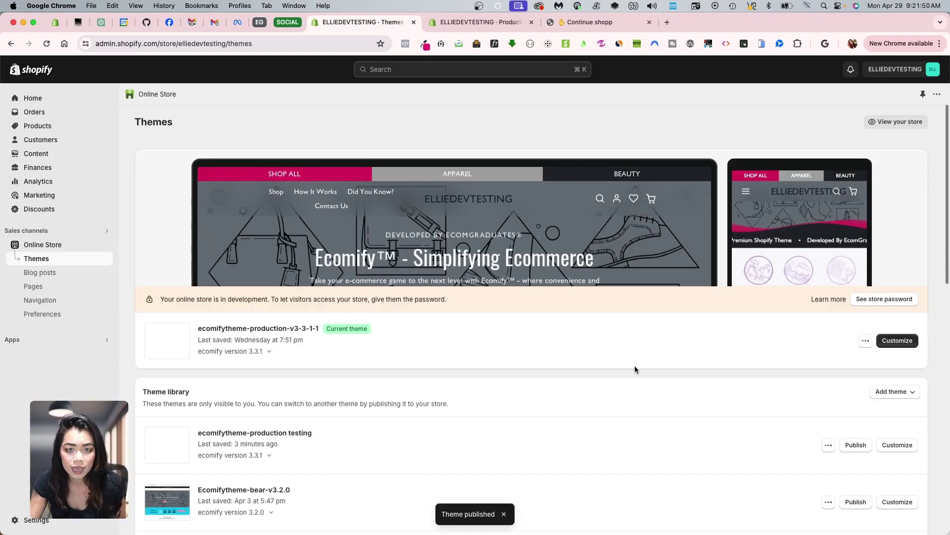
- Add a store page titled testing1 with the Default page template and save it
click(41, 288)
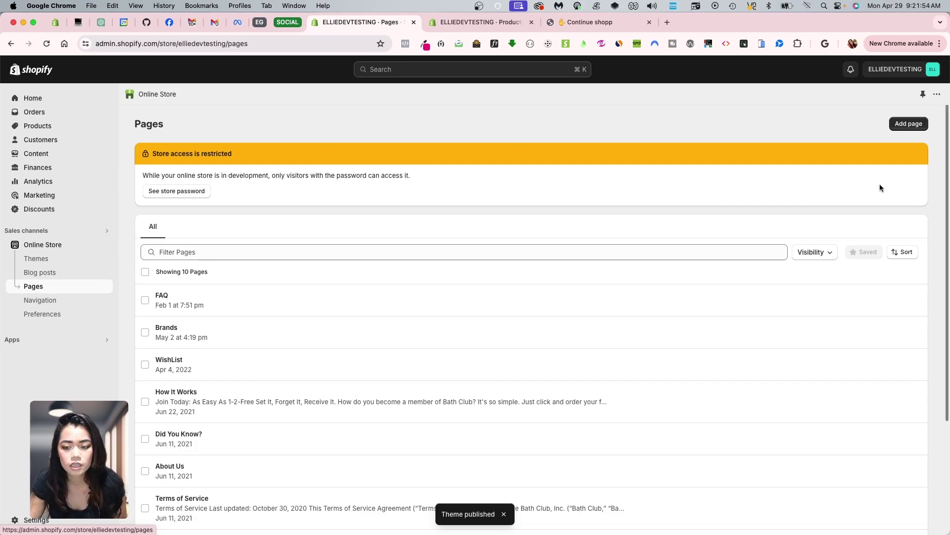
click(909, 123)
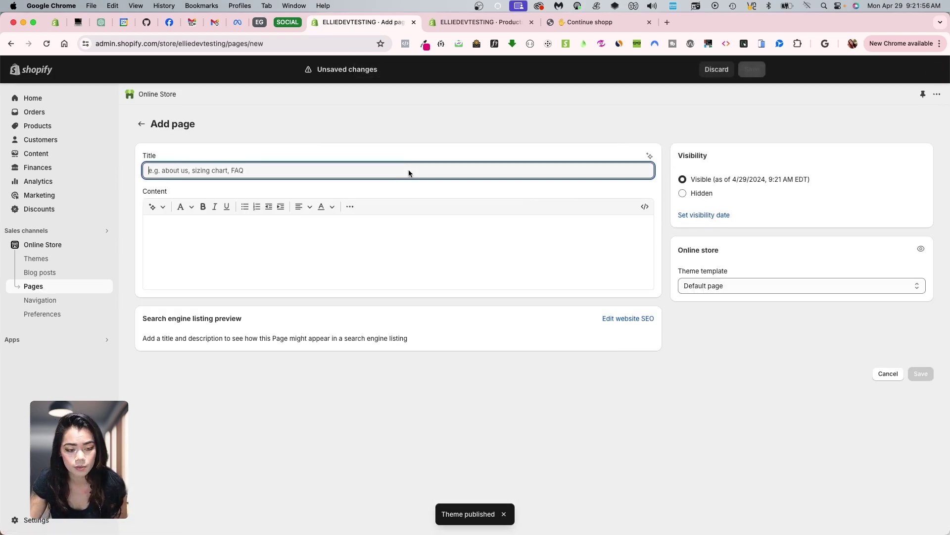
text(testing)
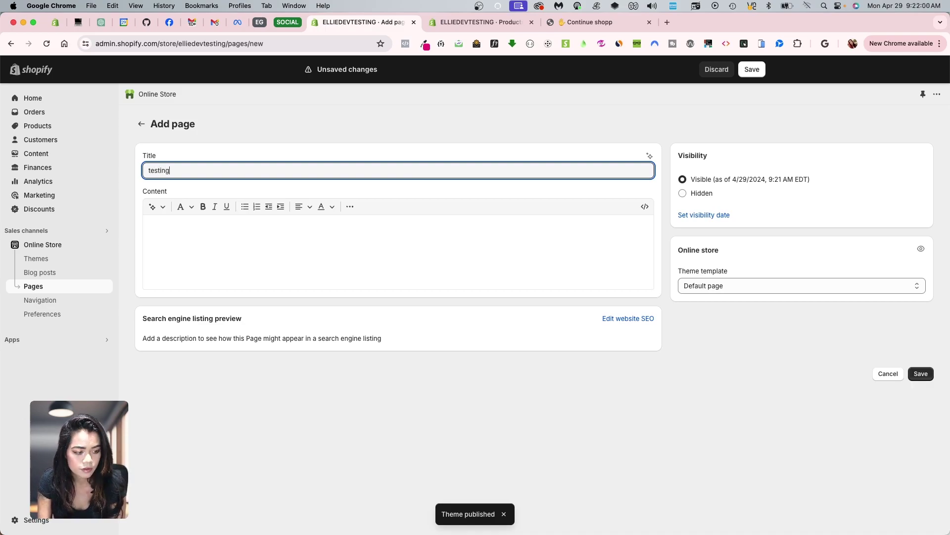
click(748, 72)
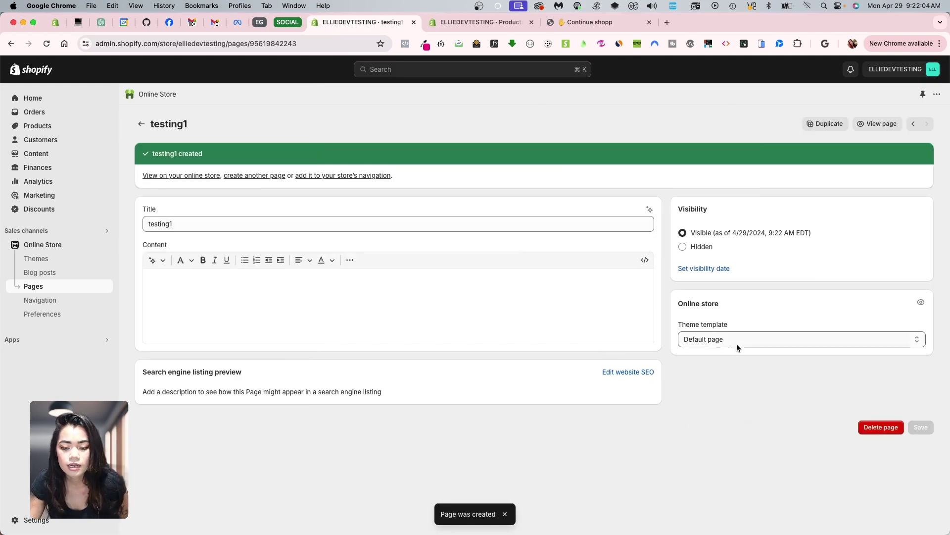
- Check the testing1 page's theme template options, and compare them with the page templates in the live theme's editor
click(737, 343)
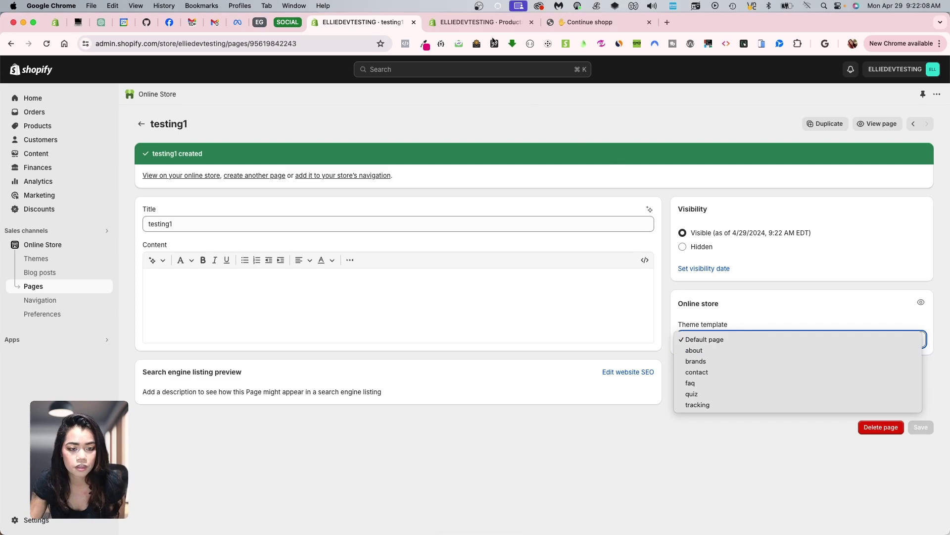
click(488, 22)
click(482, 22)
click(49, 331)
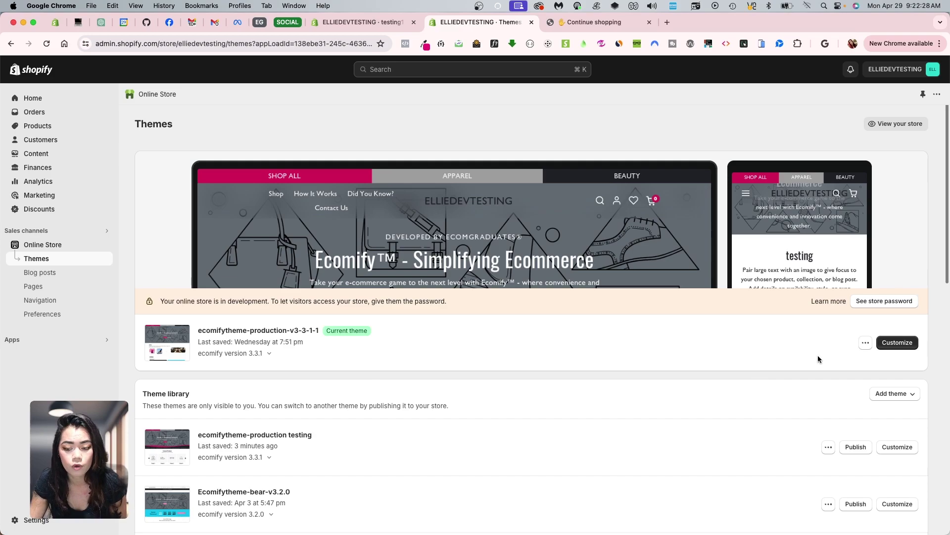
click(897, 342)
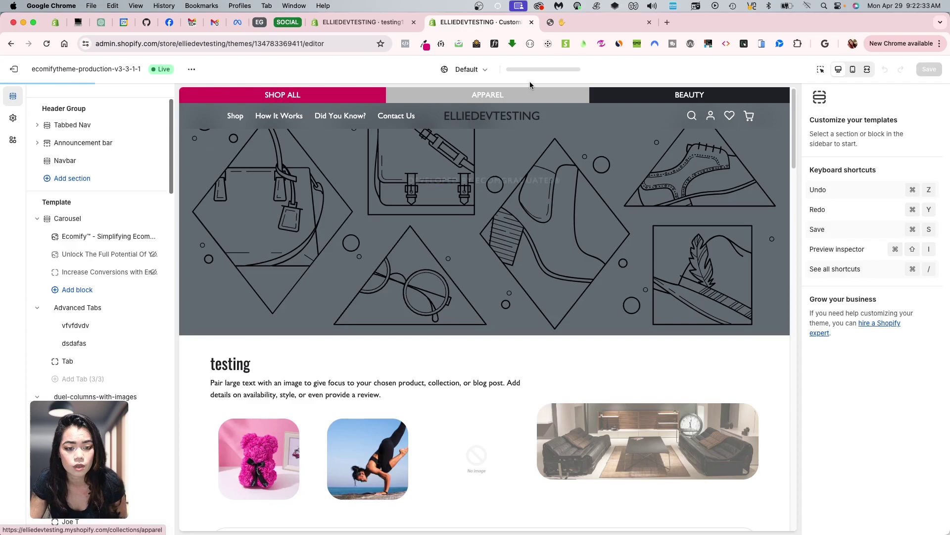
click(537, 71)
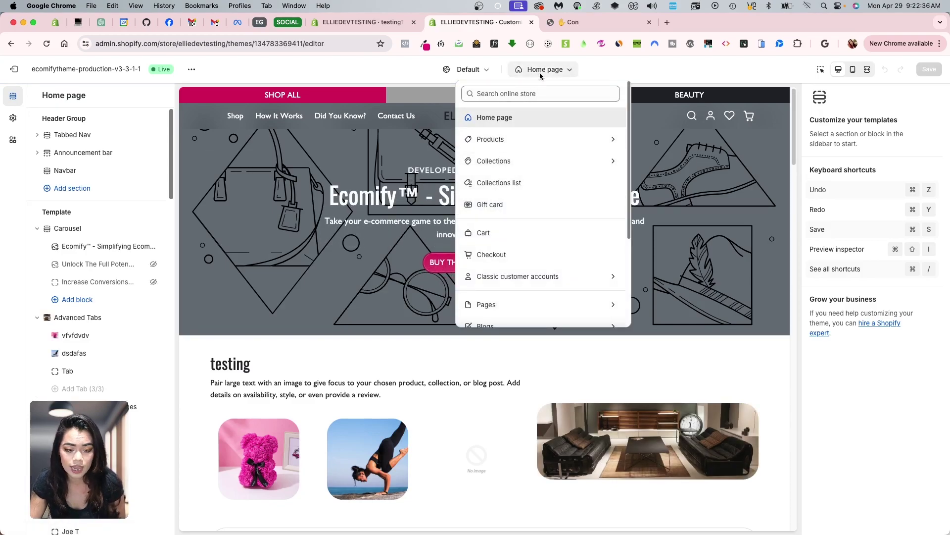
scroll(536, 255, down, 1)
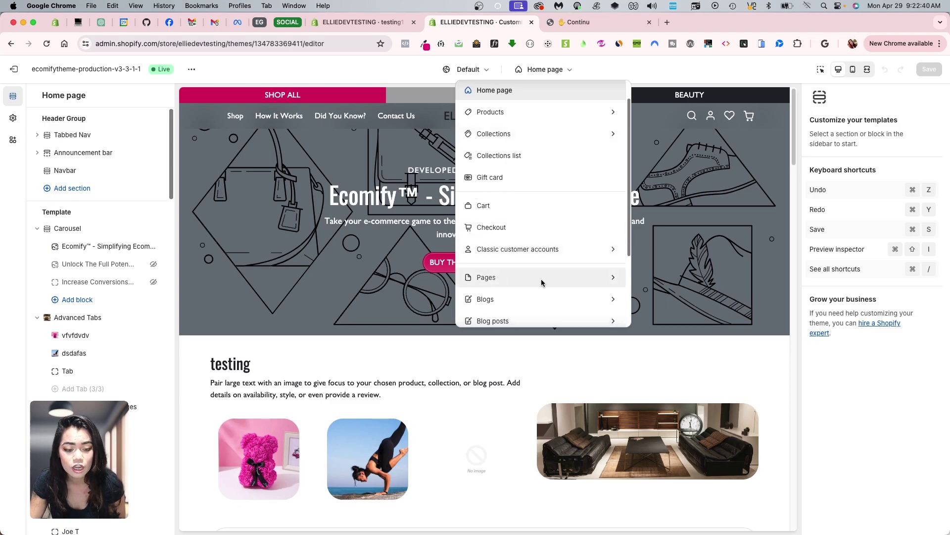
click(542, 278)
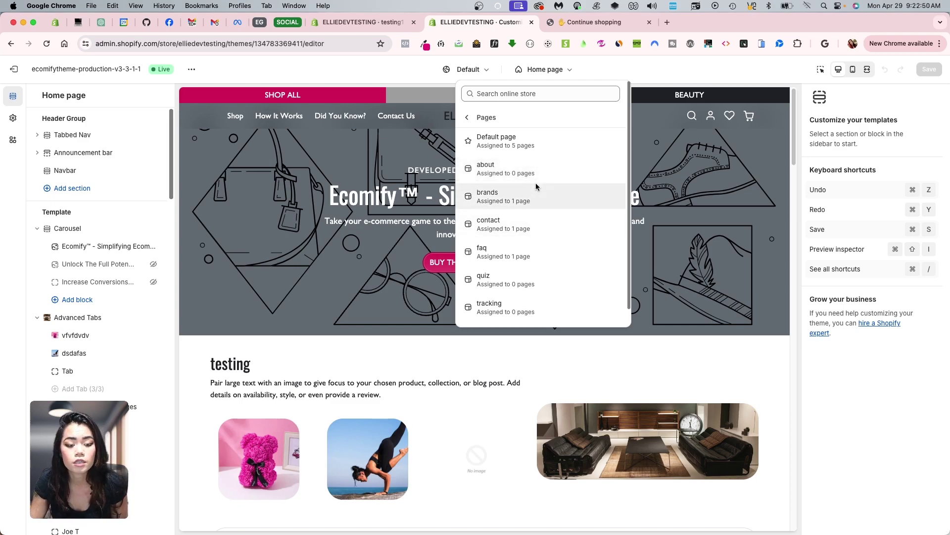
- Return from the testing1 page to the store's pages list and look through the existing pages
click(345, 23)
click(382, 311)
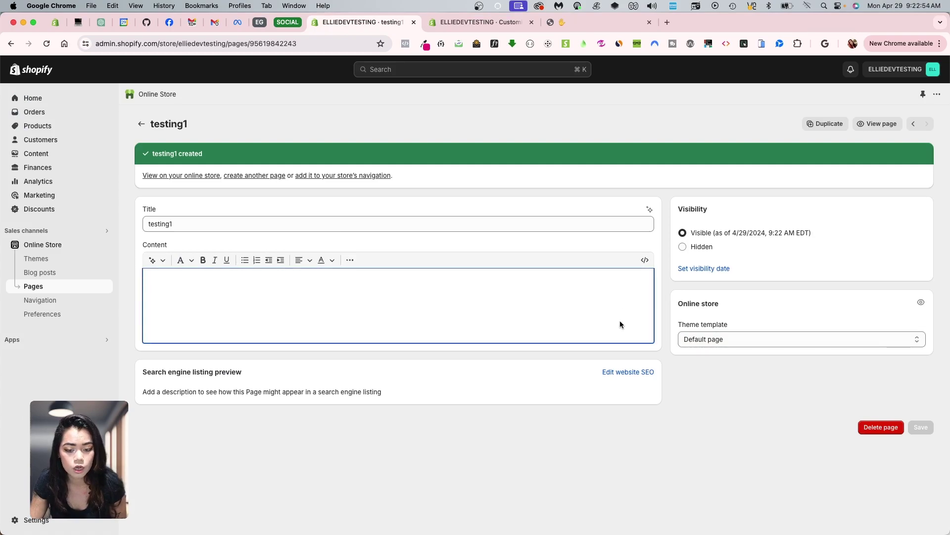
click(75, 285)
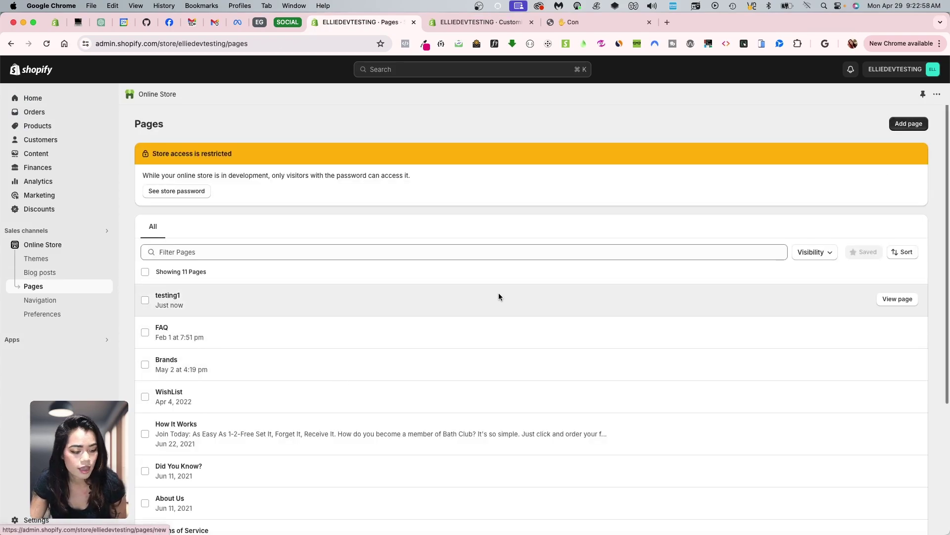
scroll(500, 297, down, 2)
scroll(500, 346, down, 3)
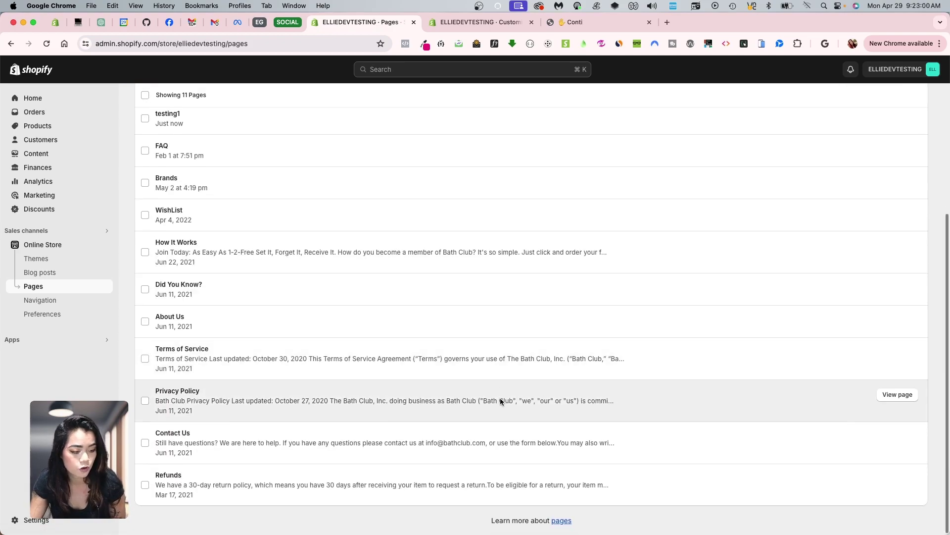
scroll(594, 346, up, 5)
- Add and save a page titled tracking with the tracking theme template, and view it on the storefront before closing that view
click(909, 124)
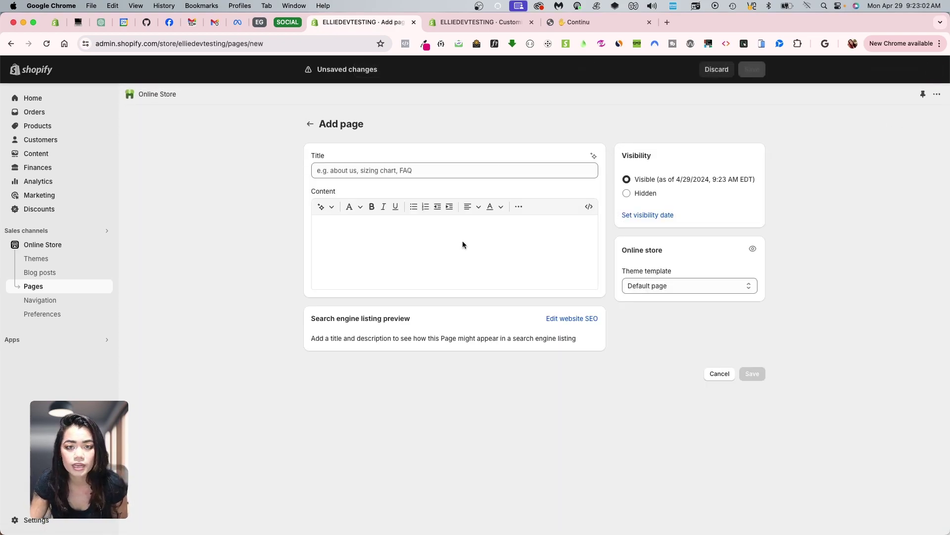
click(701, 286)
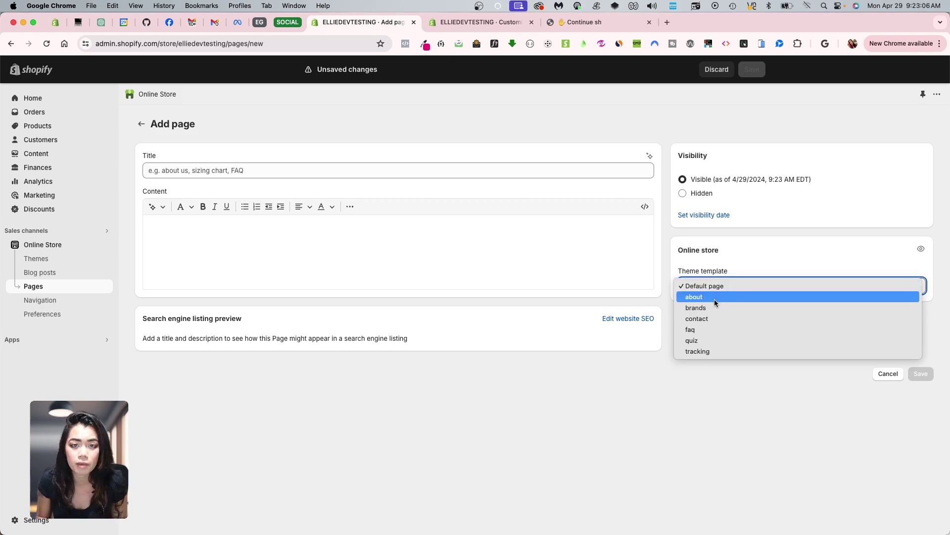
click(706, 350)
click(318, 166)
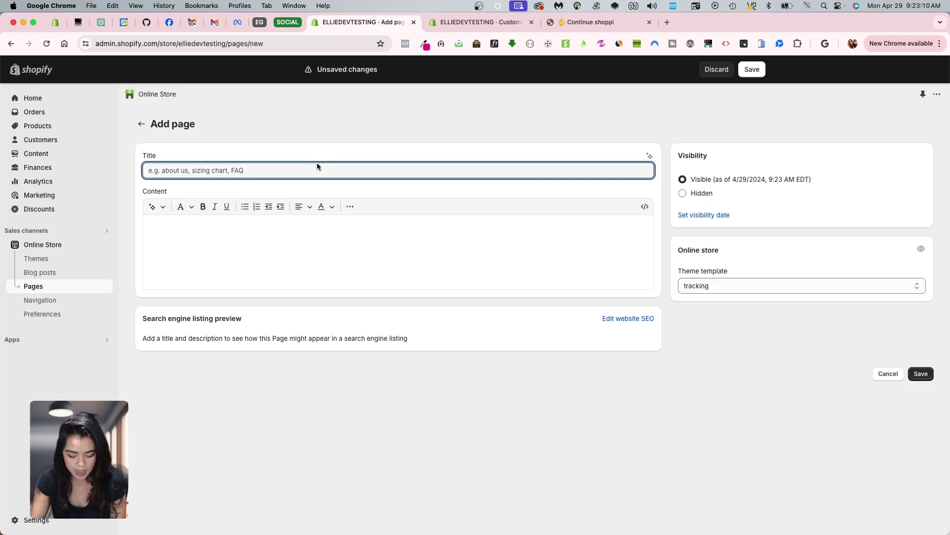
text(tracking)
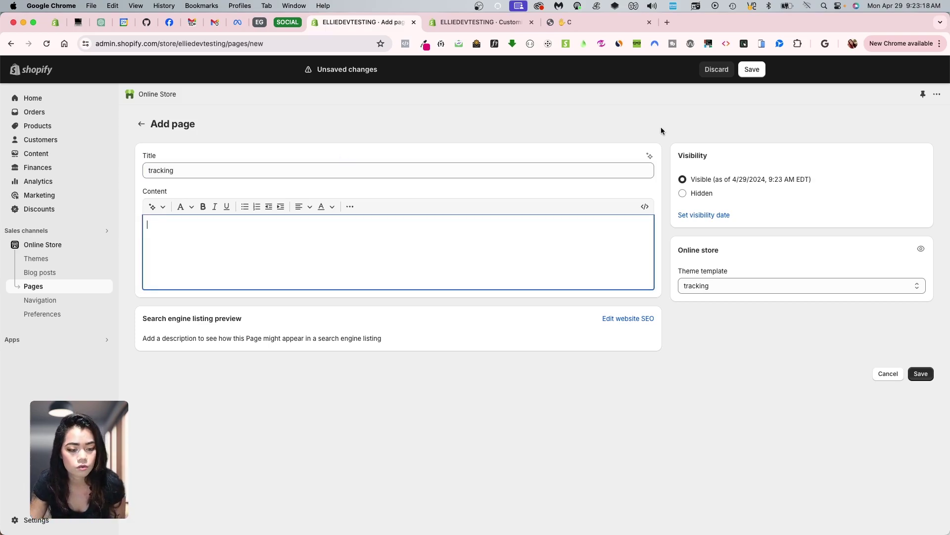
click(752, 69)
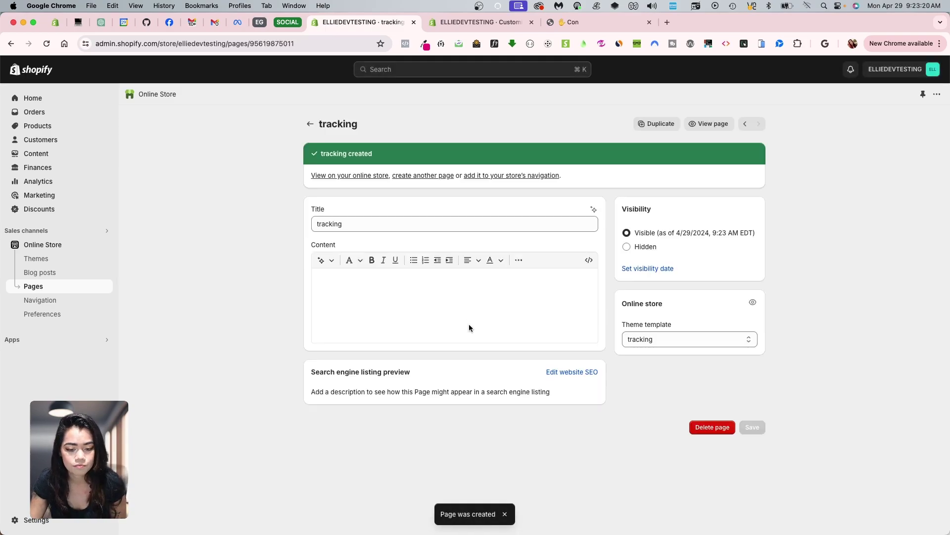
click(865, 125)
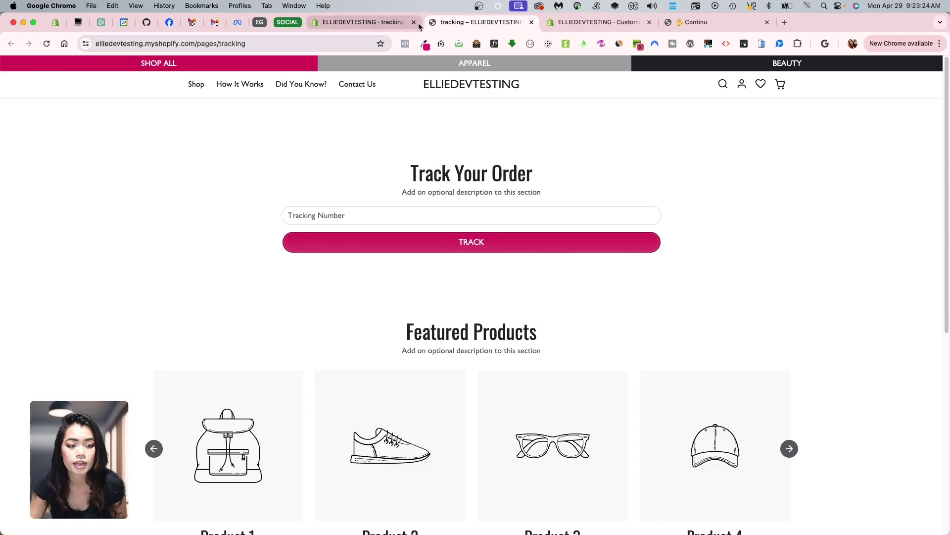
key(super+w)
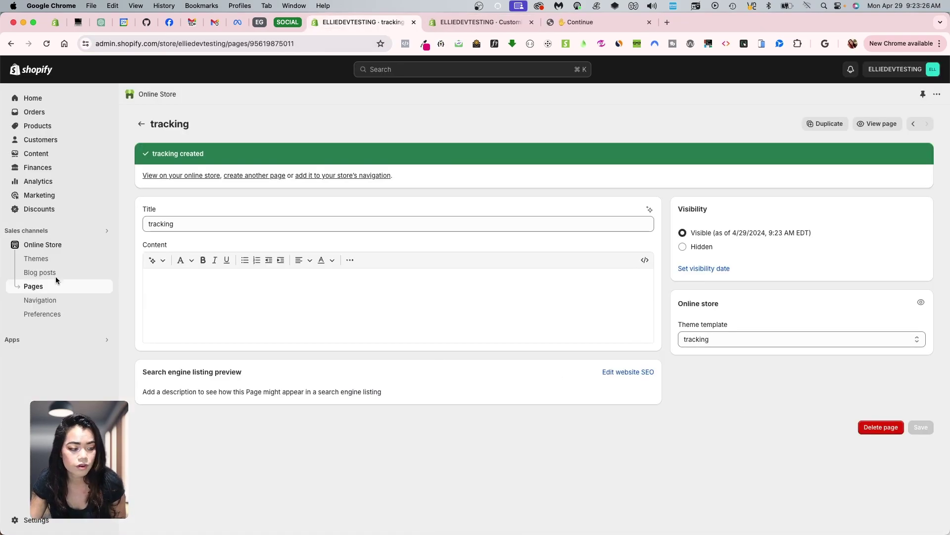
- In the ecomifytheme-production testing theme, create a page template named testing1 based on brands
click(56, 244)
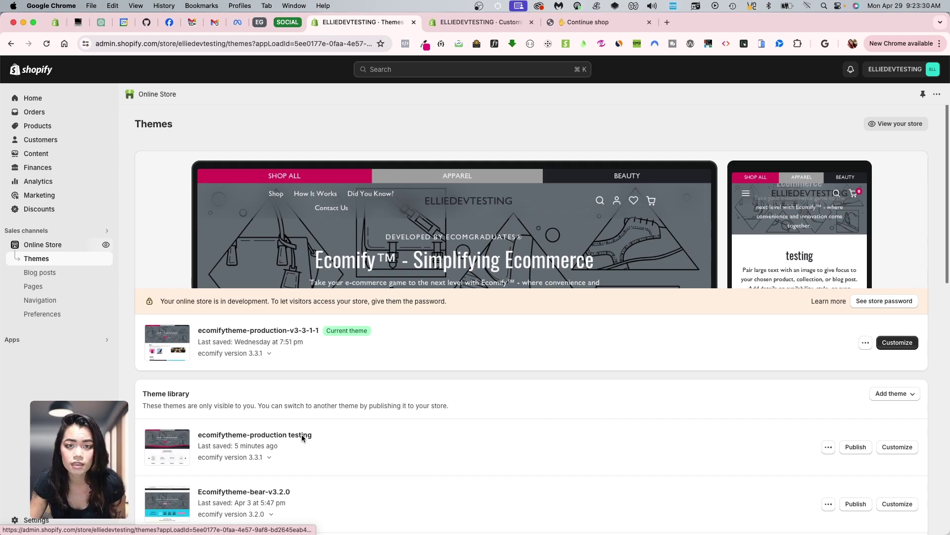
click(896, 447)
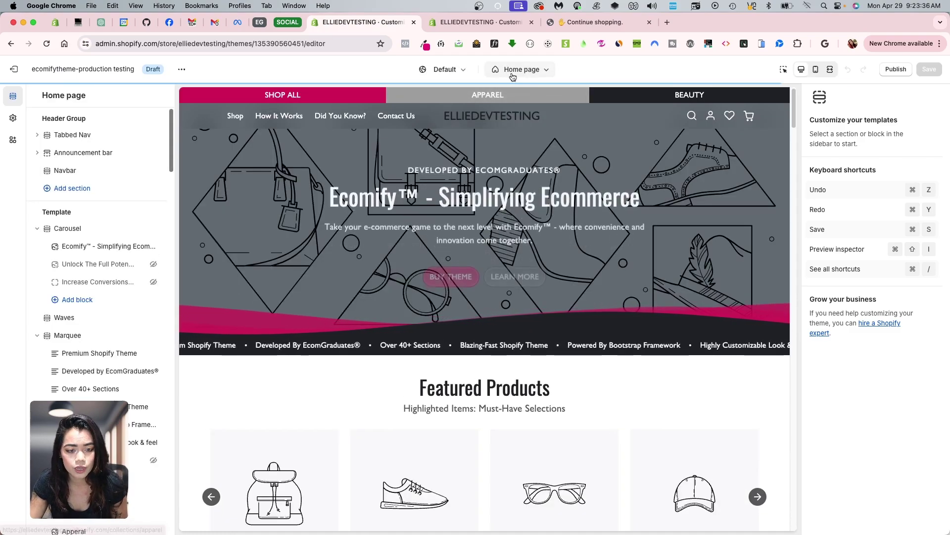
click(510, 70)
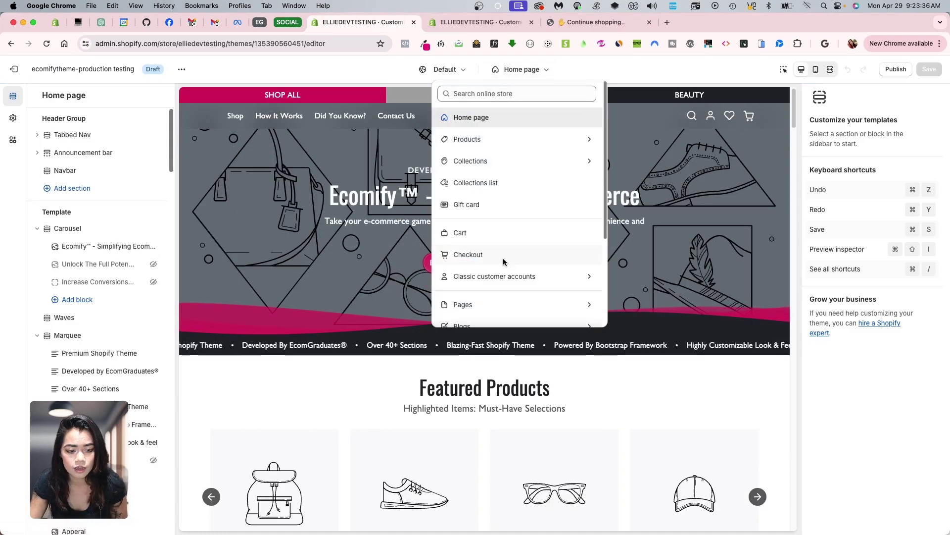
scroll(495, 291, down, 2)
click(474, 266)
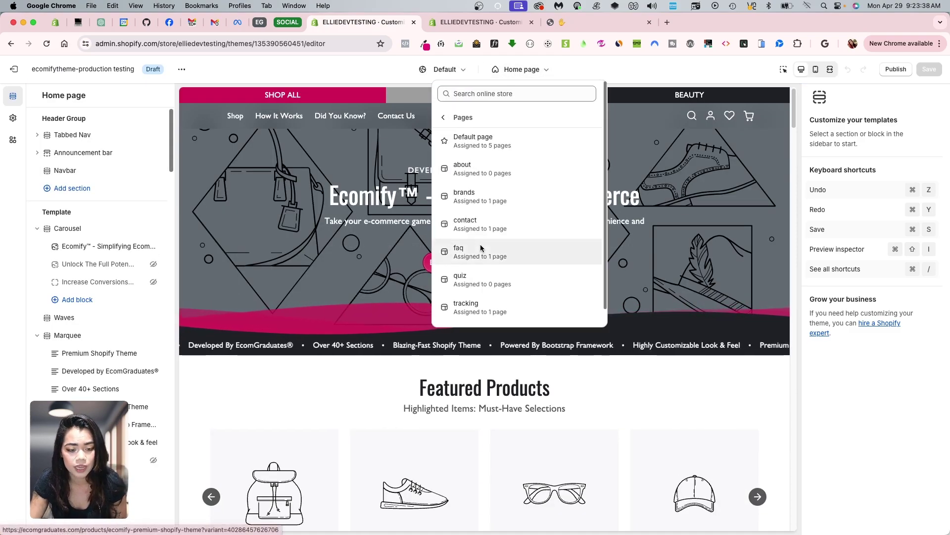
scroll(478, 287, down, 1)
click(473, 313)
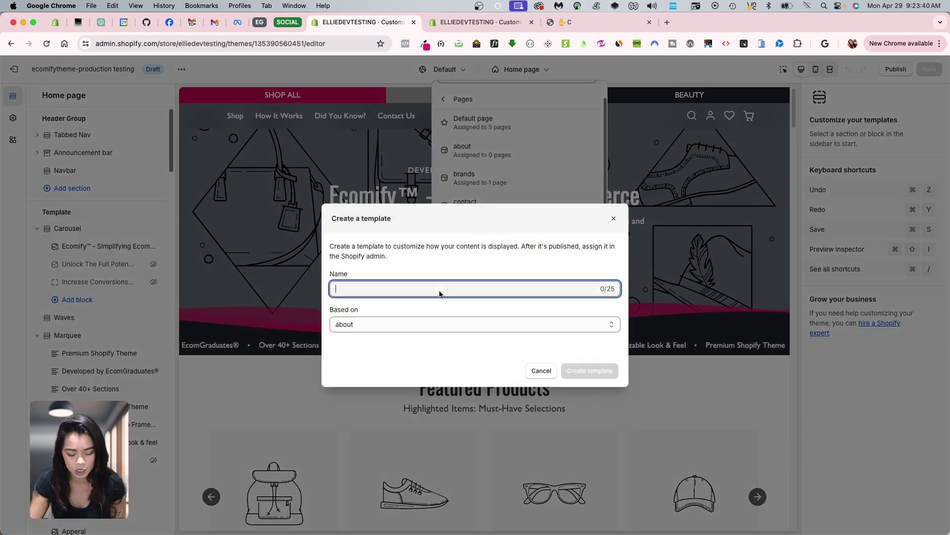
text(testing1)
click(450, 322)
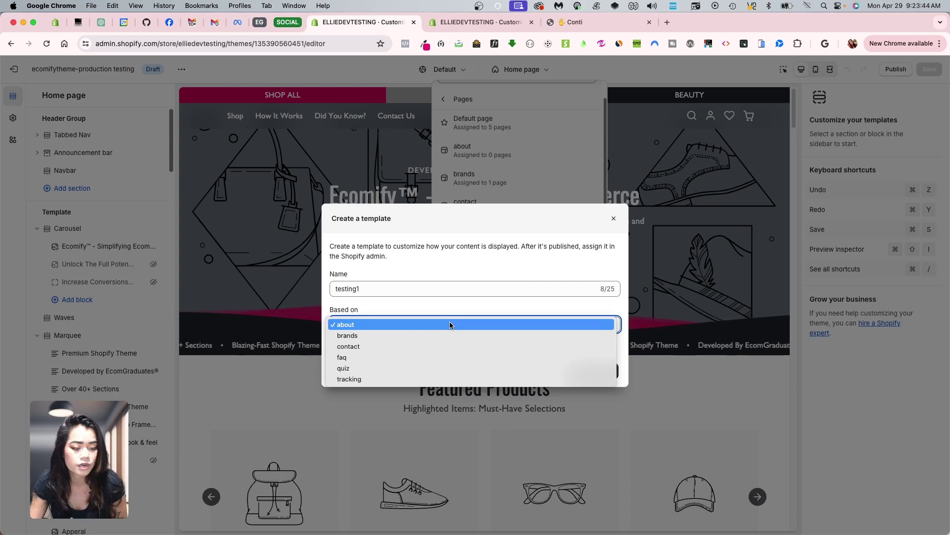
click(438, 334)
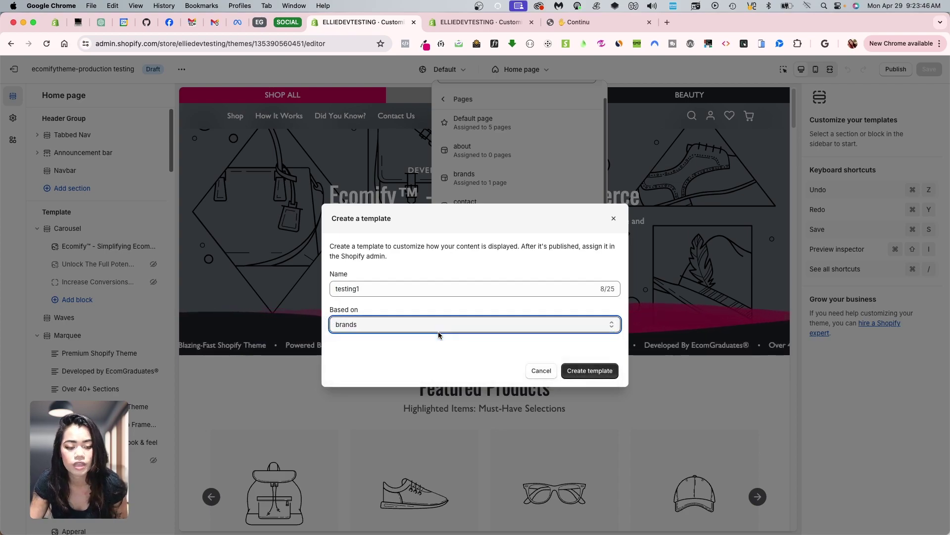
click(587, 367)
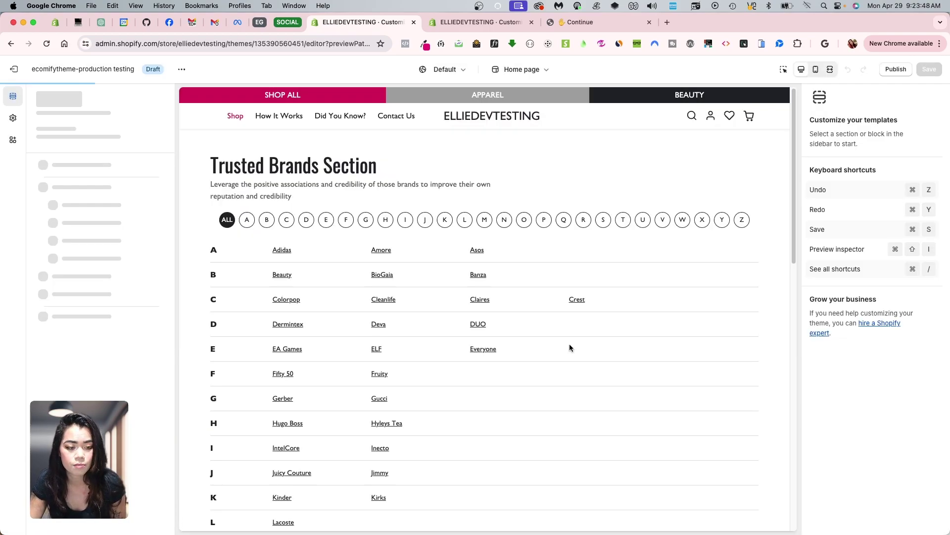
- Add an Image With Text section to the testing1 template and move it above the Brands section
scroll(581, 346, down, 5)
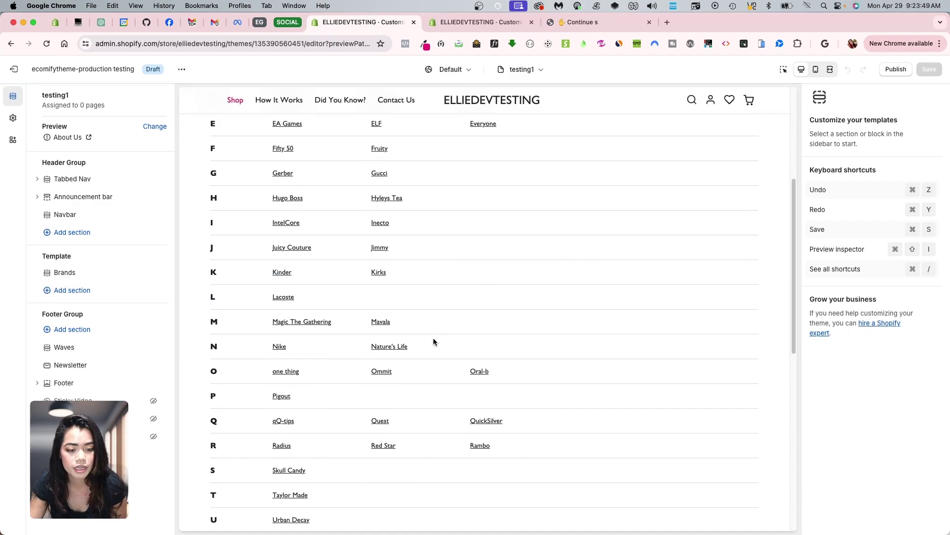
click(84, 293)
click(232, 306)
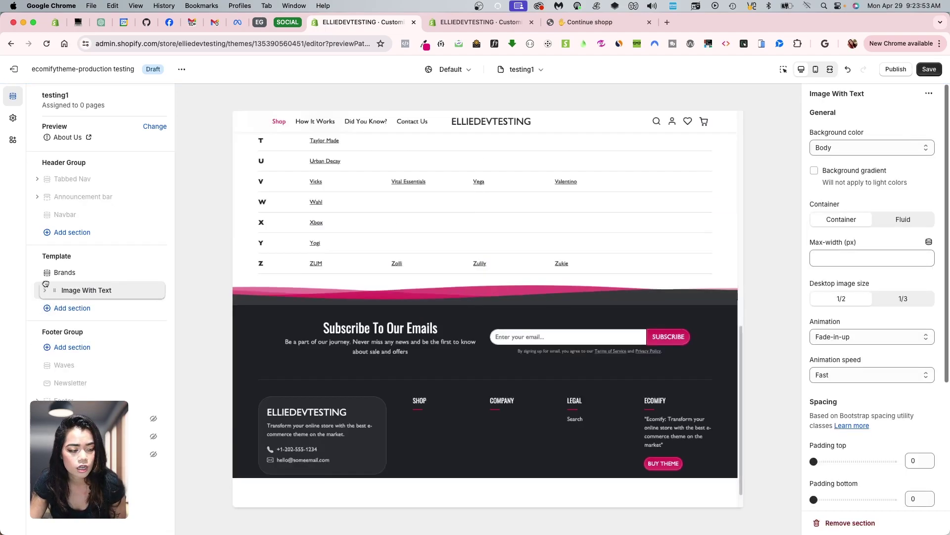
drag(106, 290, 239, 307)
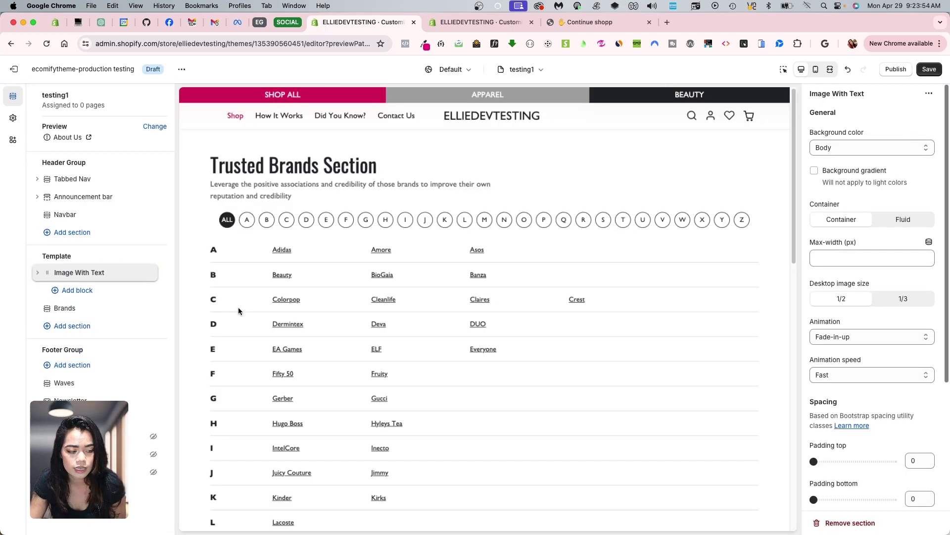
- Add a Text block and an Image block to the Image With Text section and save the template
click(75, 290)
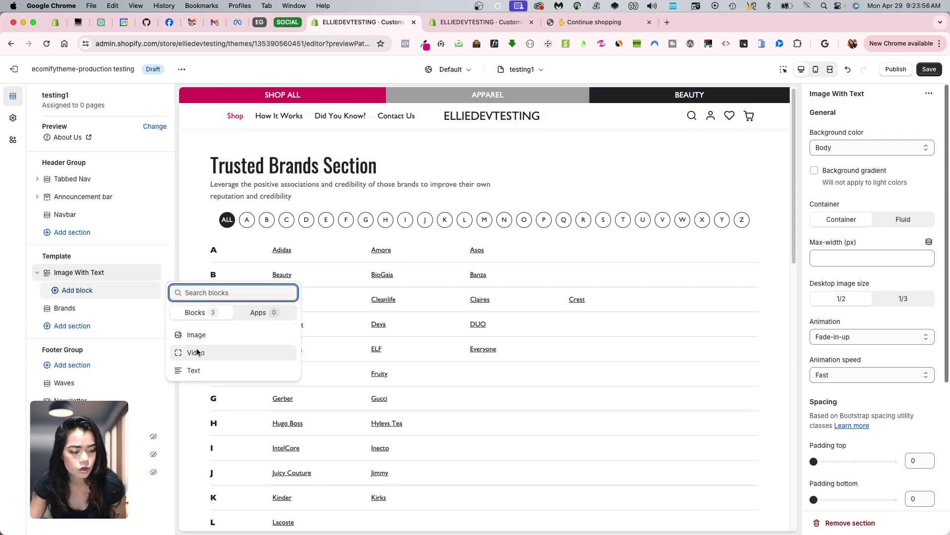
click(193, 370)
click(102, 315)
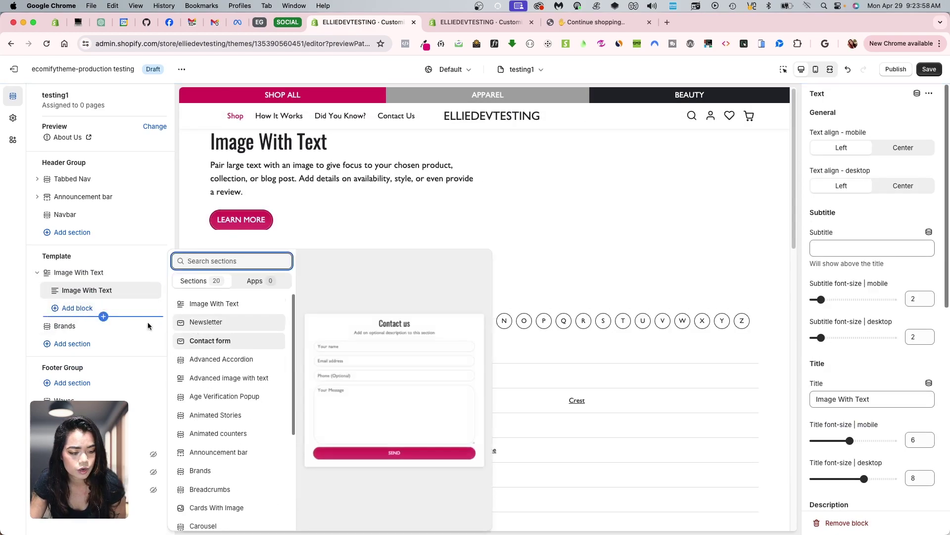
click(77, 308)
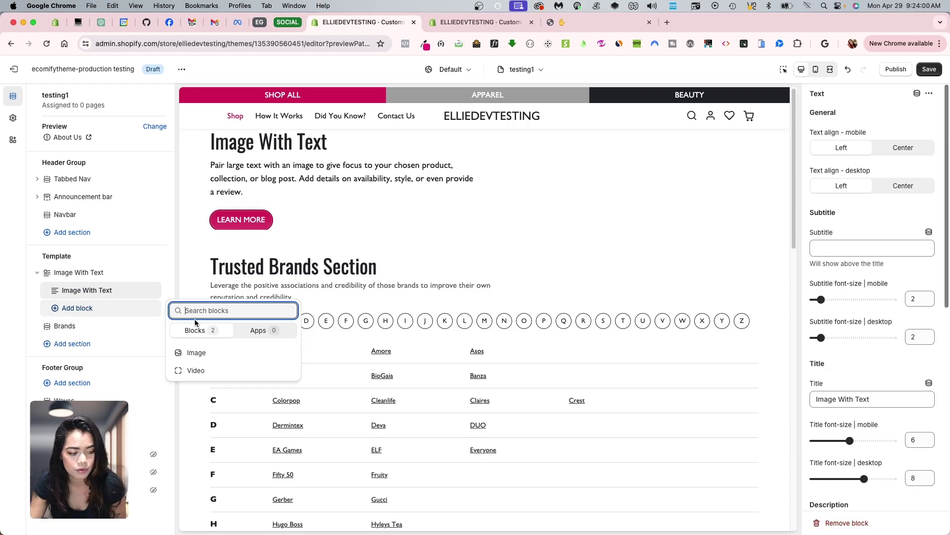
click(209, 354)
click(922, 75)
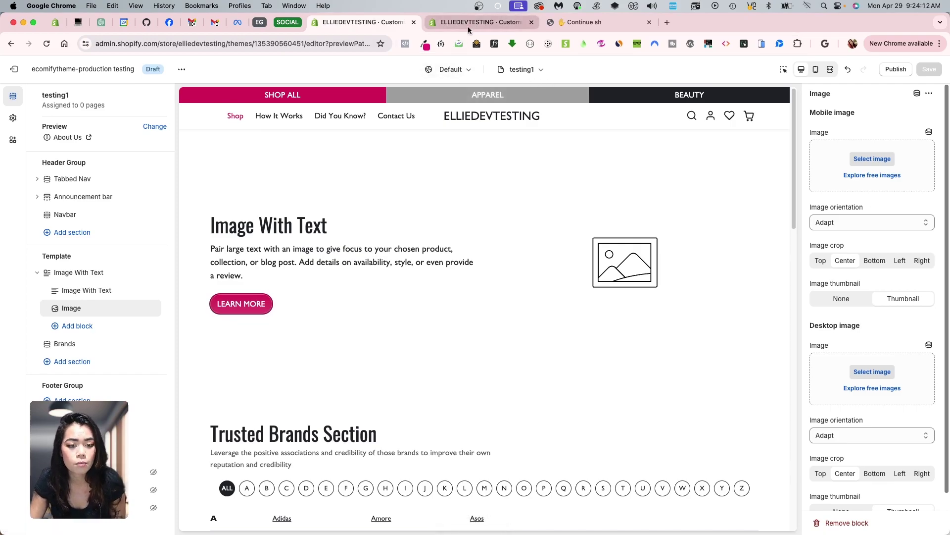
- Leave the theme editor and check the theme template options of the store's testing1 page without changing them
click(14, 68)
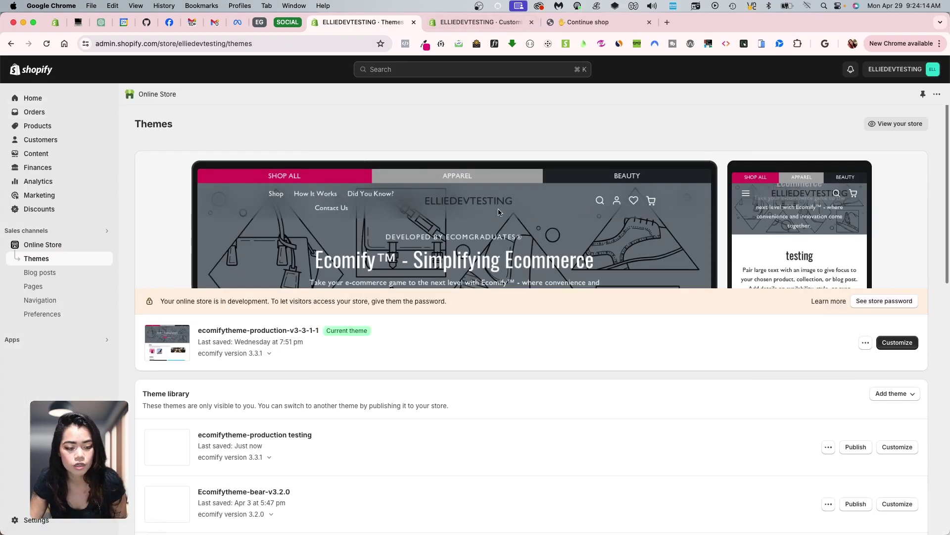
click(47, 287)
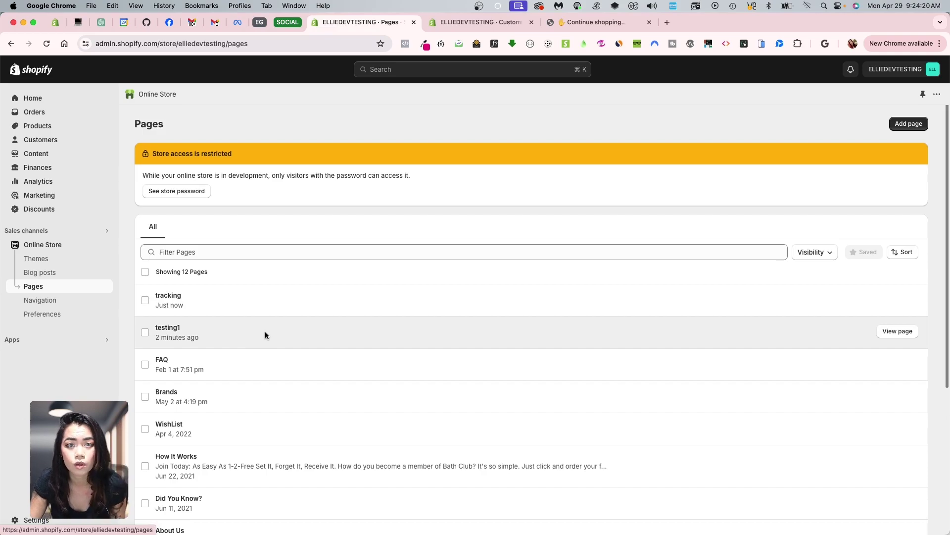
click(265, 332)
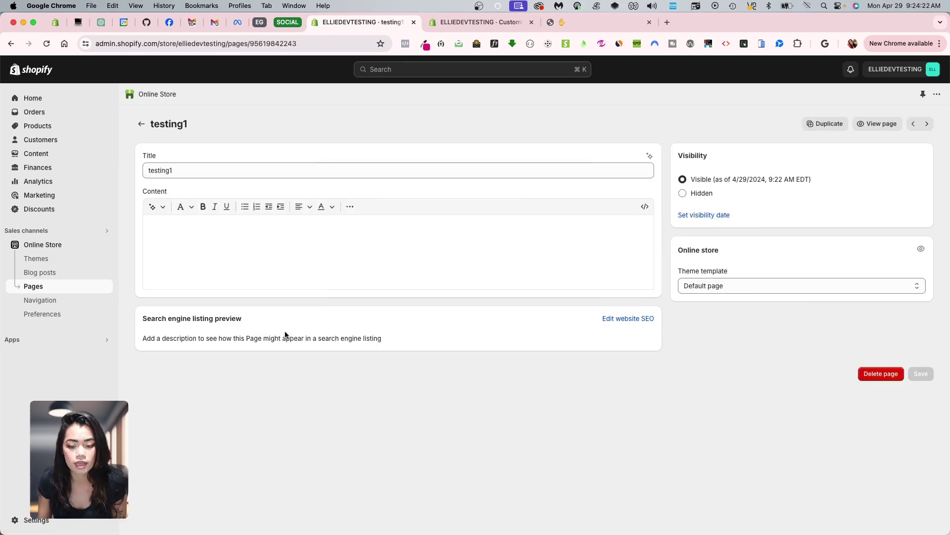
click(725, 291)
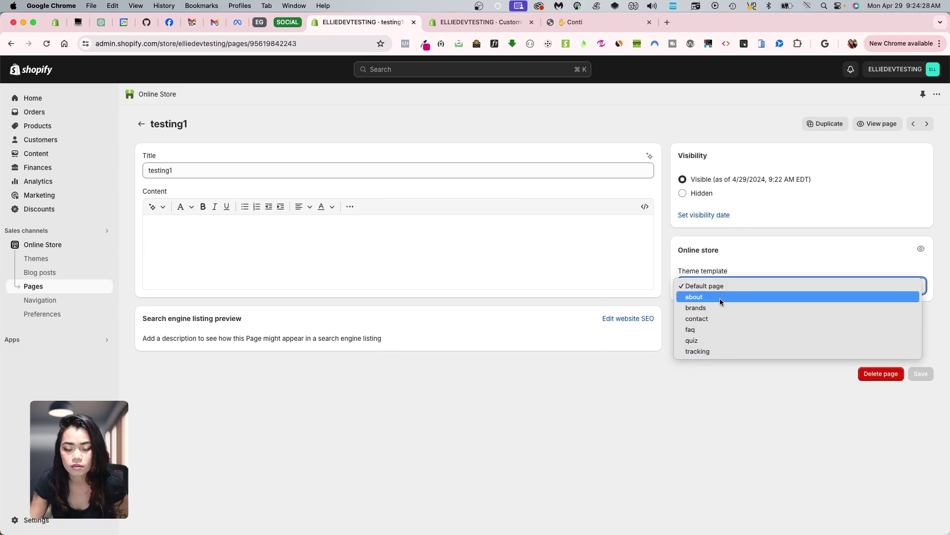
click(738, 441)
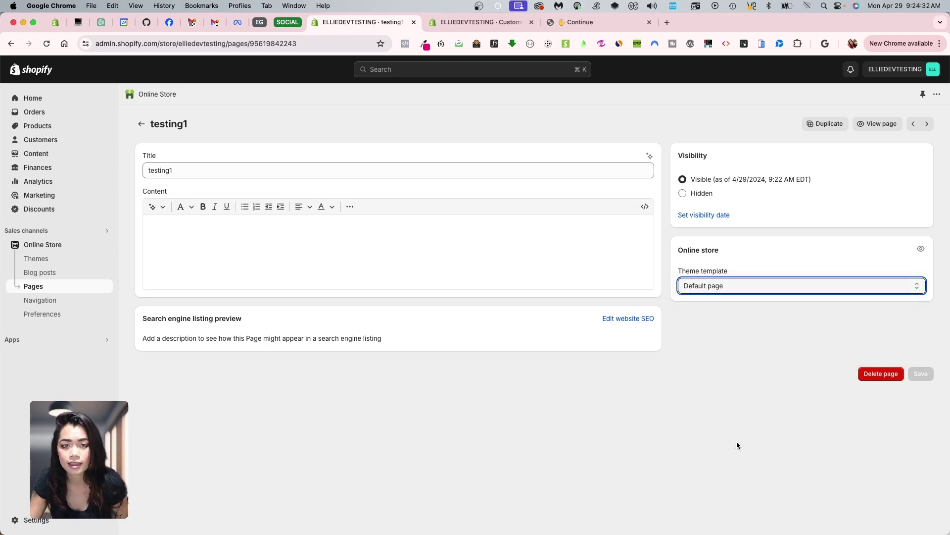
- Publish the ecomifytheme-production testing theme as the store's current theme
click(47, 245)
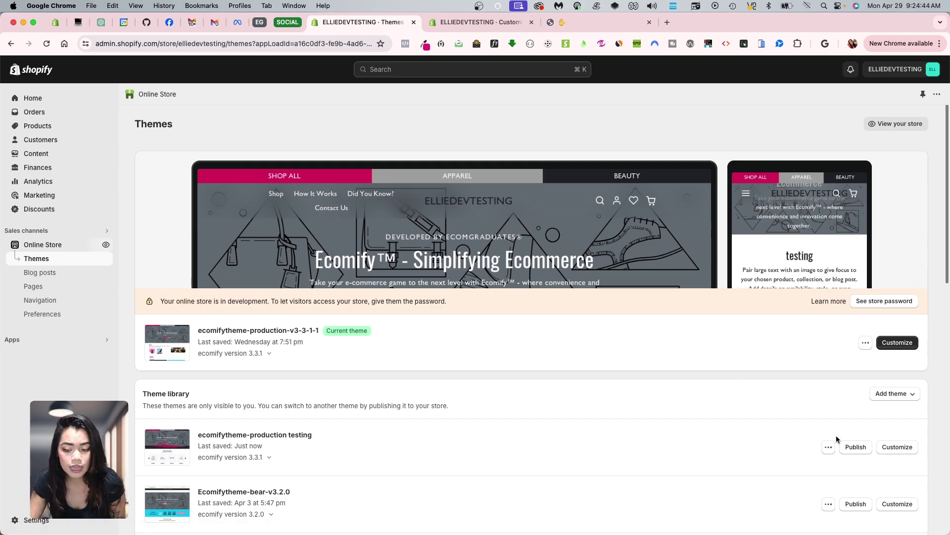
click(856, 447)
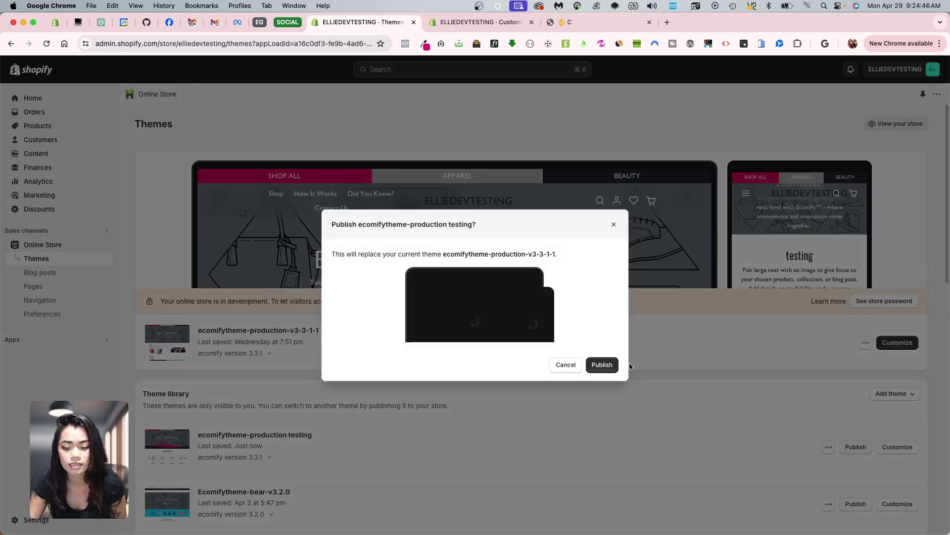
click(605, 360)
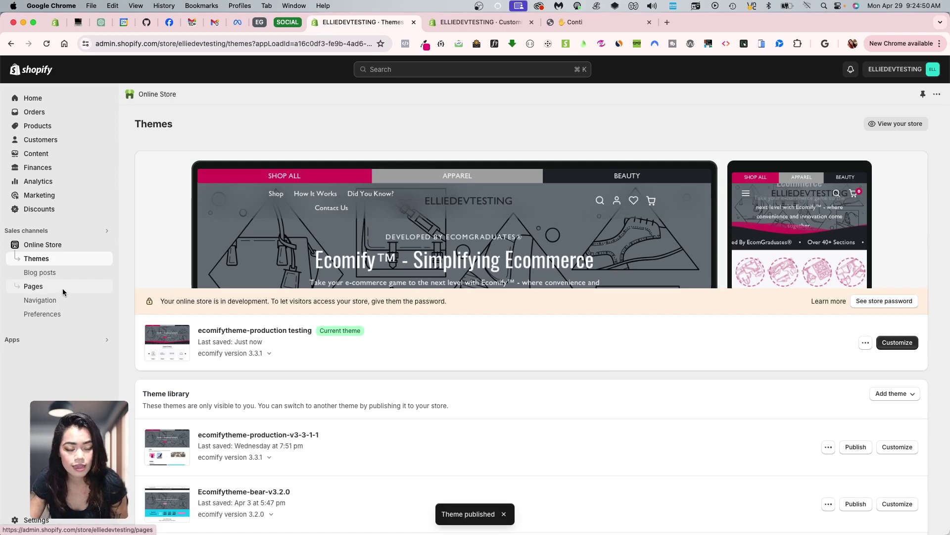
- Assign the testing1 theme template to the store's testing1 page and save the page
click(61, 289)
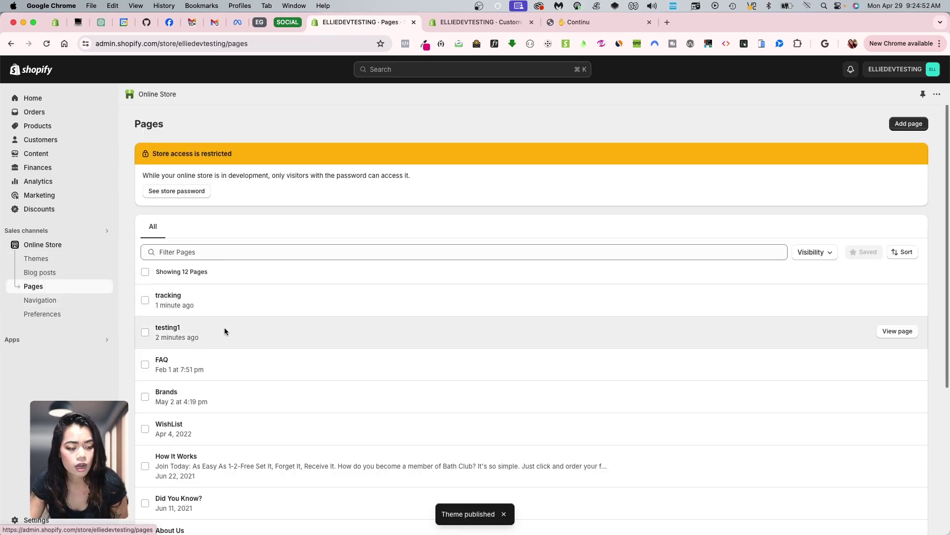
click(223, 329)
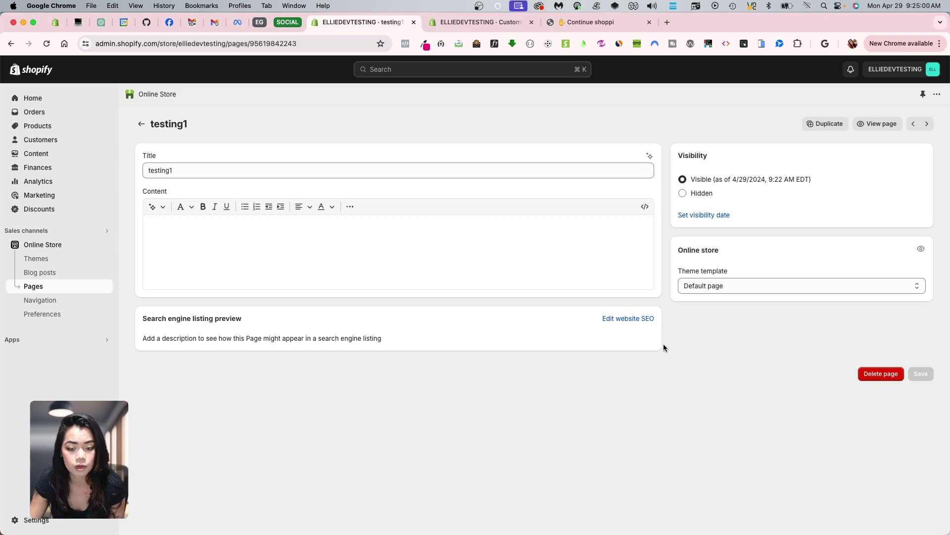
click(718, 285)
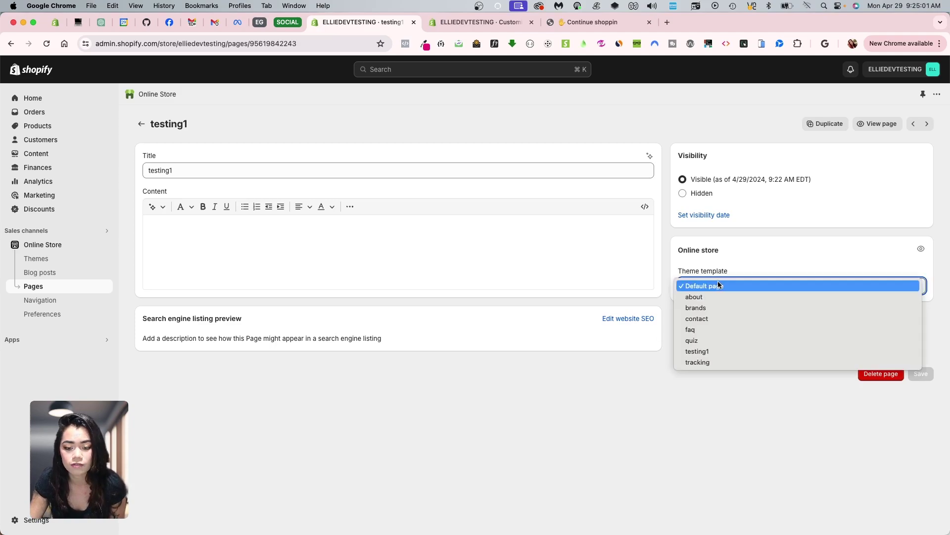
click(726, 352)
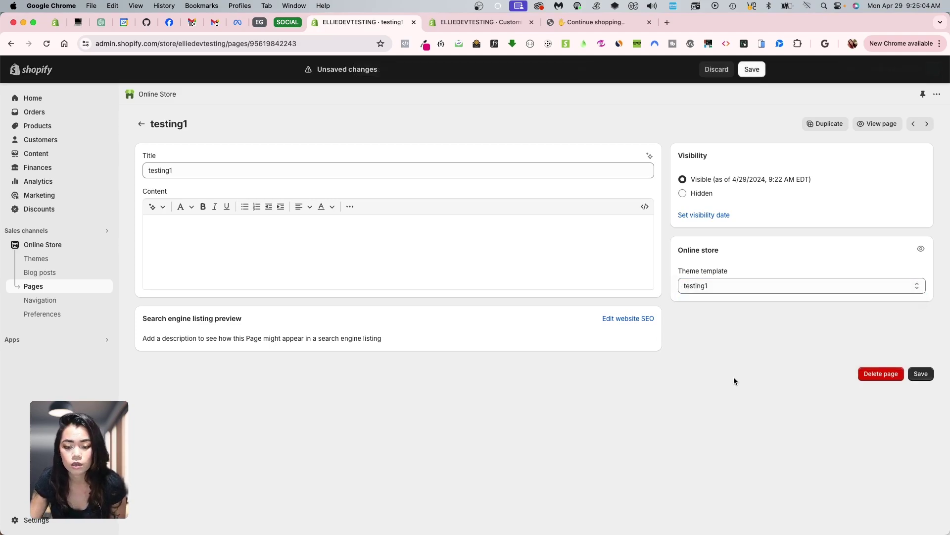
click(920, 375)
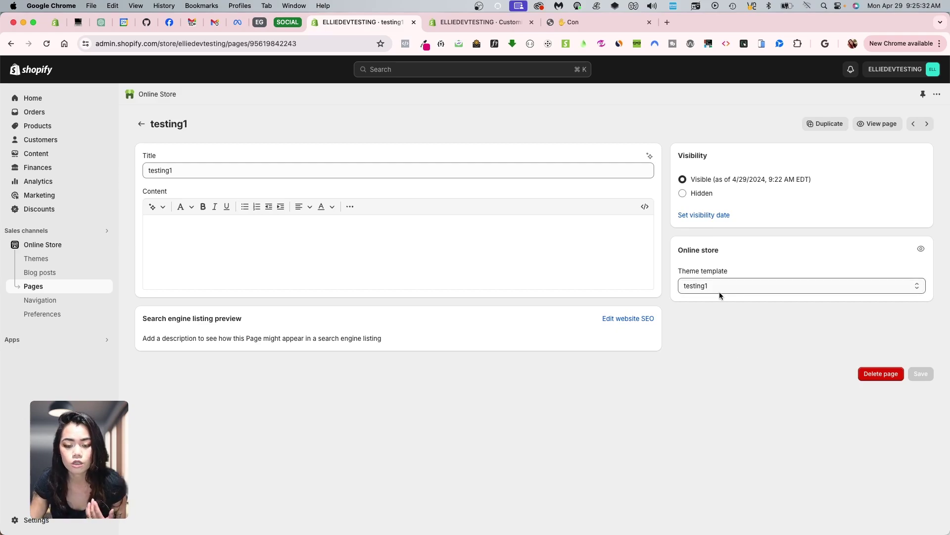
- View the testing1 page on the storefront, look over its sections, and close that view
click(875, 124)
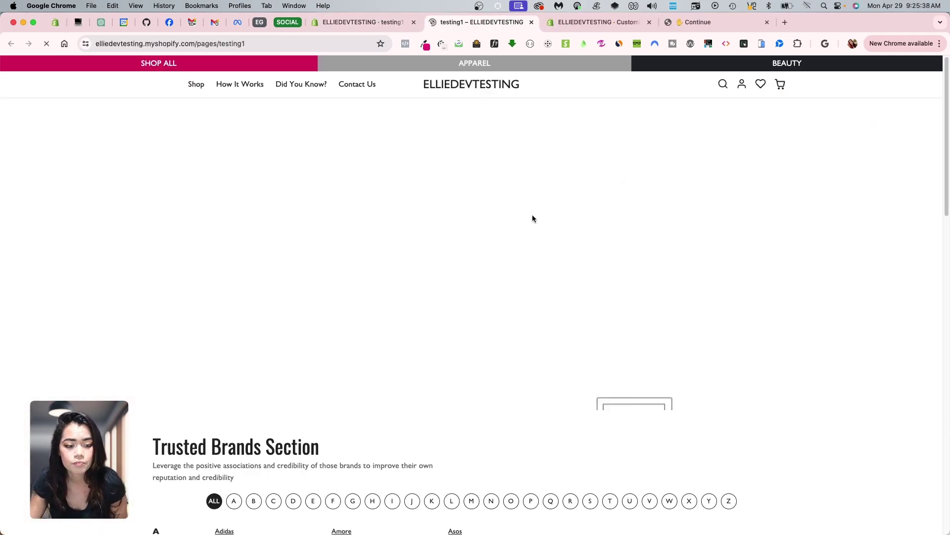
scroll(607, 347, down, 1)
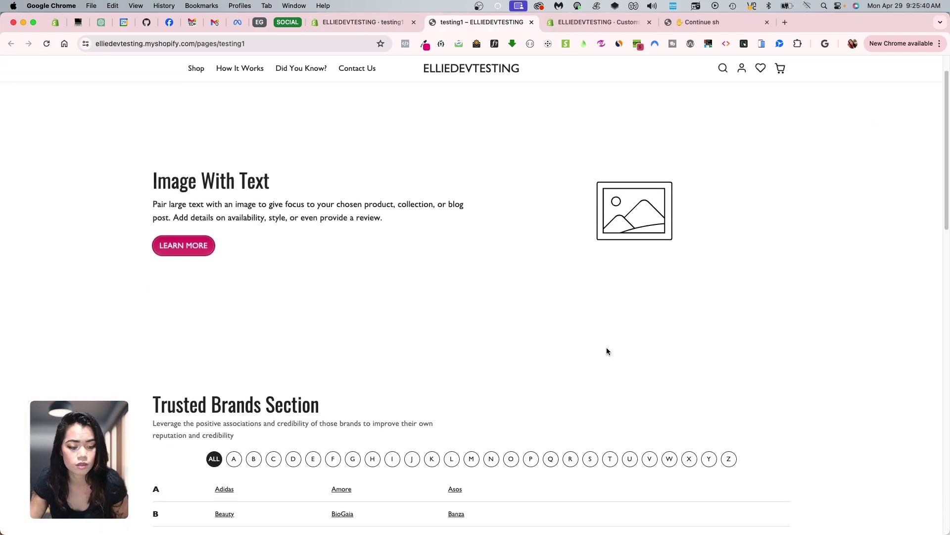
click(531, 23)
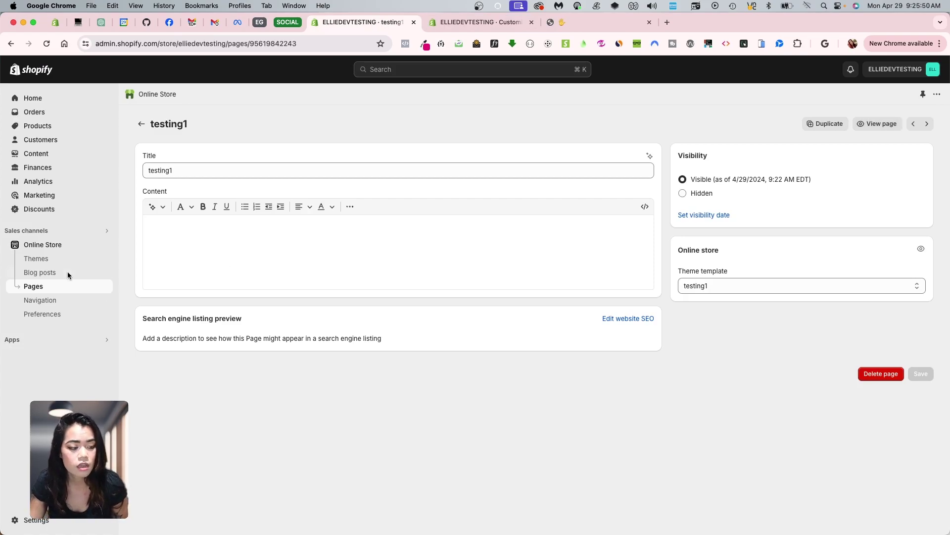
- Open the testing1 page template in the theme editor of ecomifytheme-production testing and look over its sections
click(58, 245)
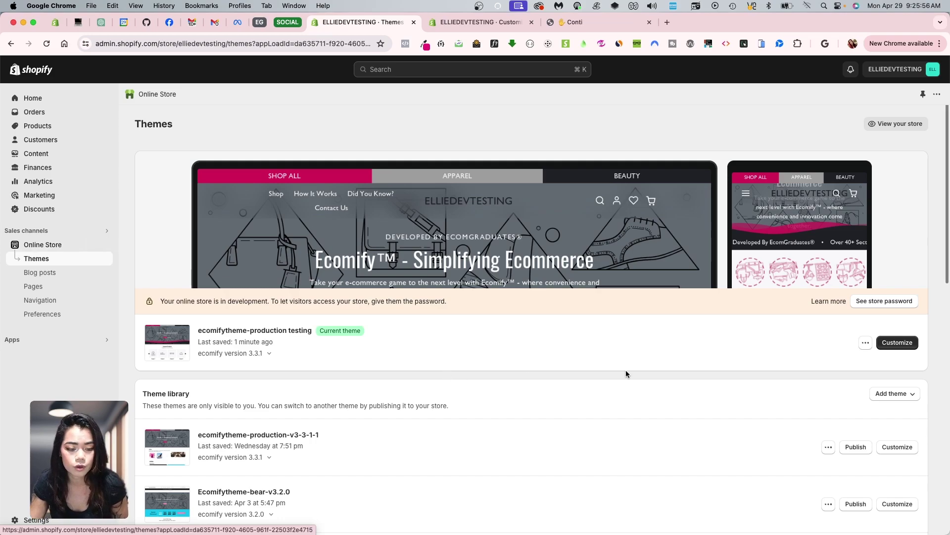
click(865, 342)
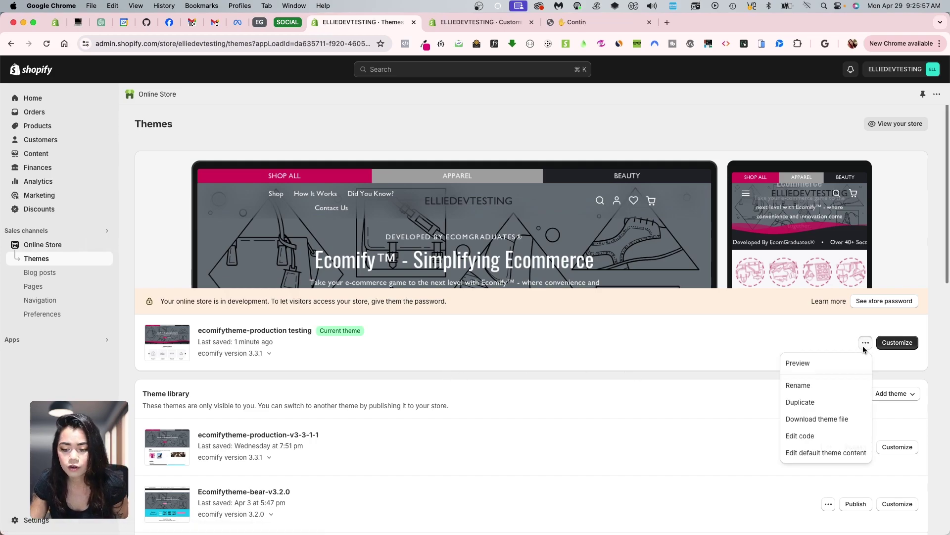
click(898, 343)
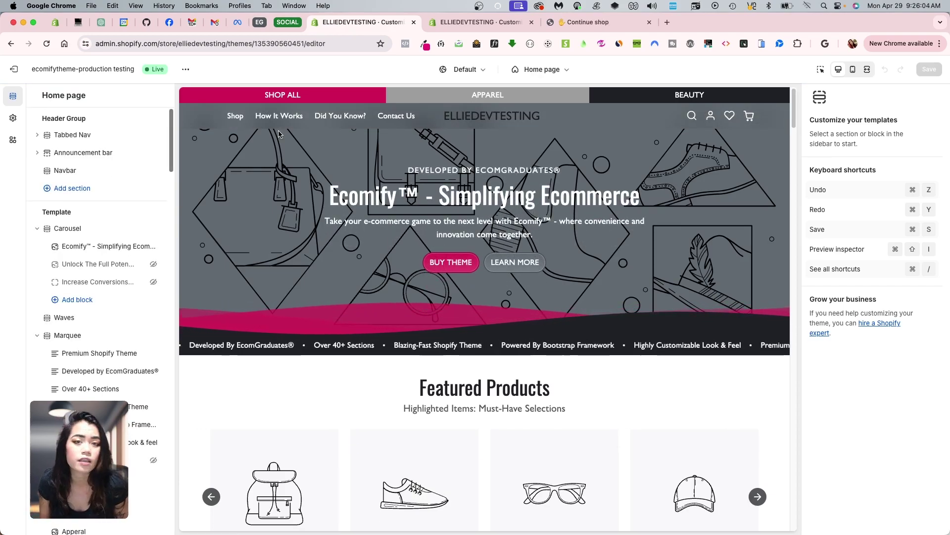
click(544, 69)
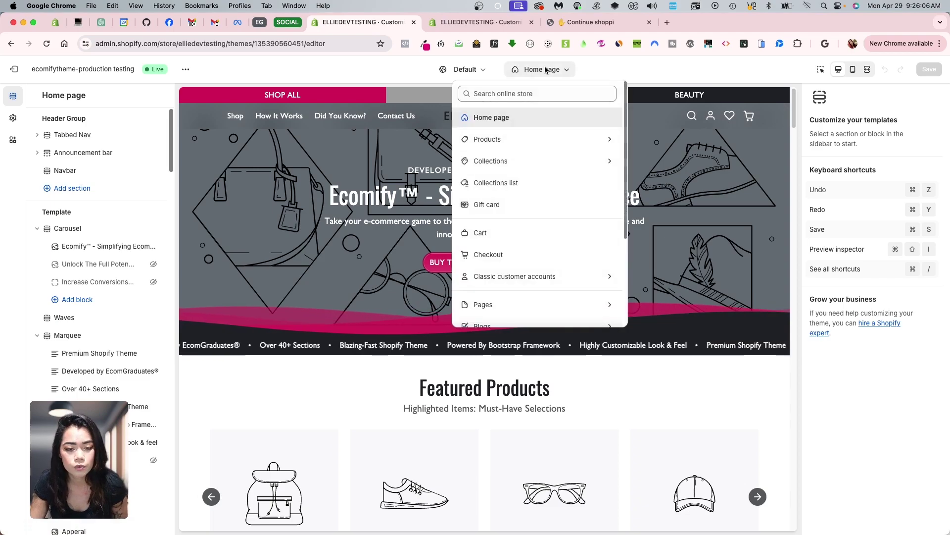
scroll(500, 233, down, 2)
click(504, 268)
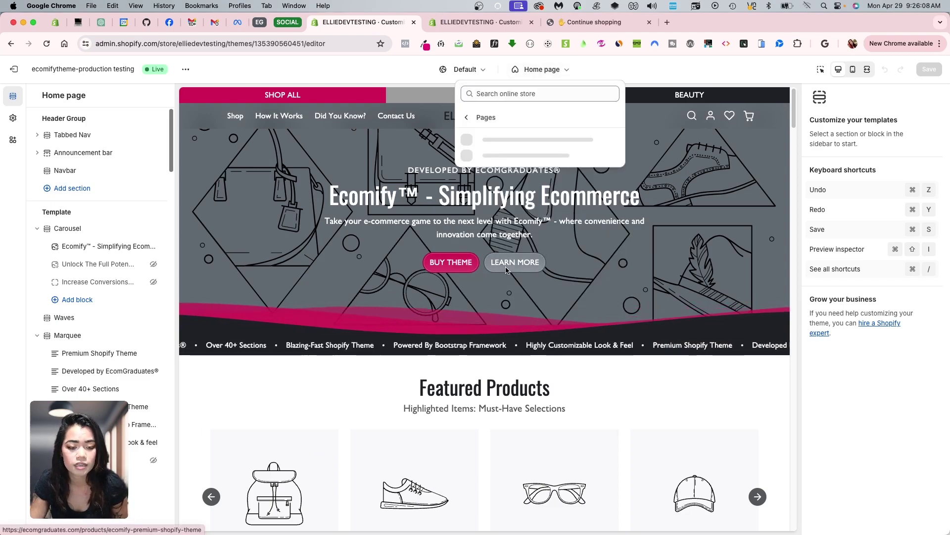
scroll(520, 208, down, 2)
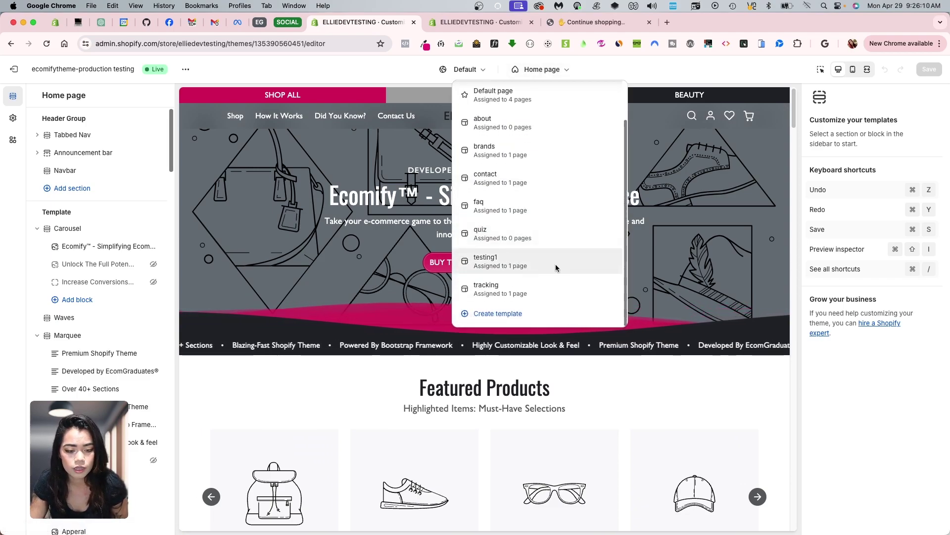
click(556, 261)
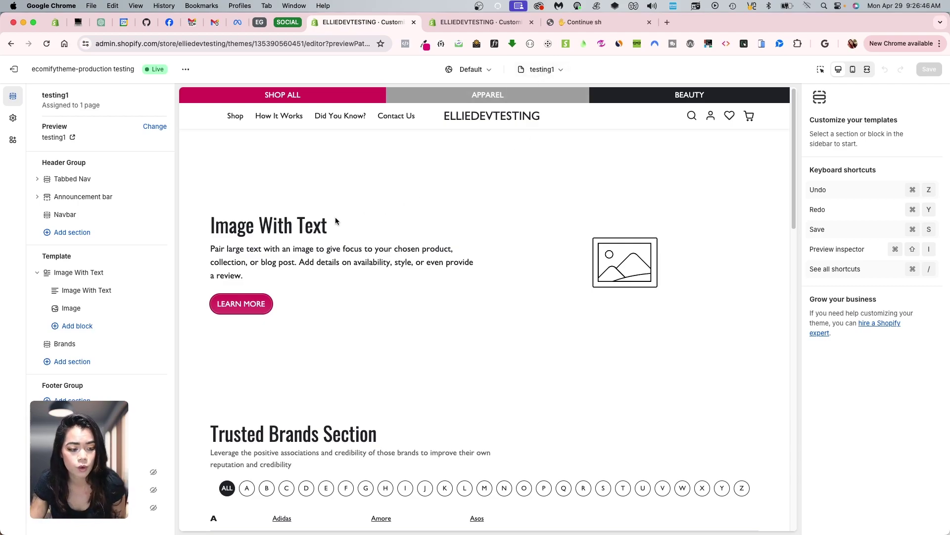
scroll(501, 278, down, 3)
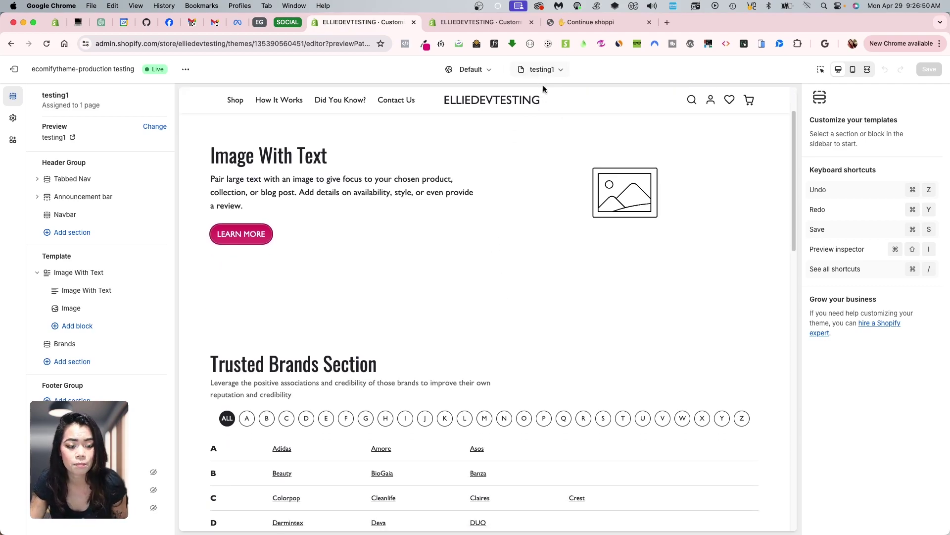
scroll(548, 171, up, 3)
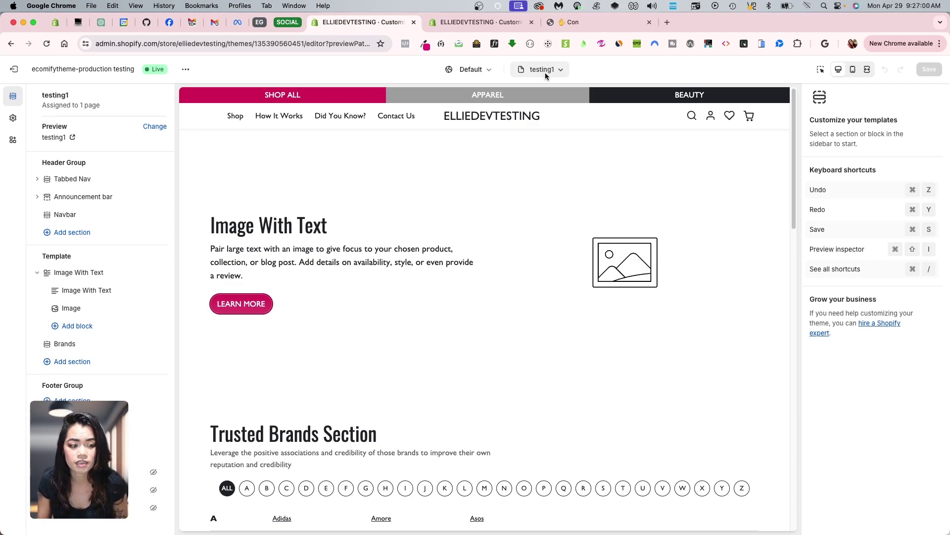
- Check the theme editor's list of product templates without opening any of them
click(548, 75)
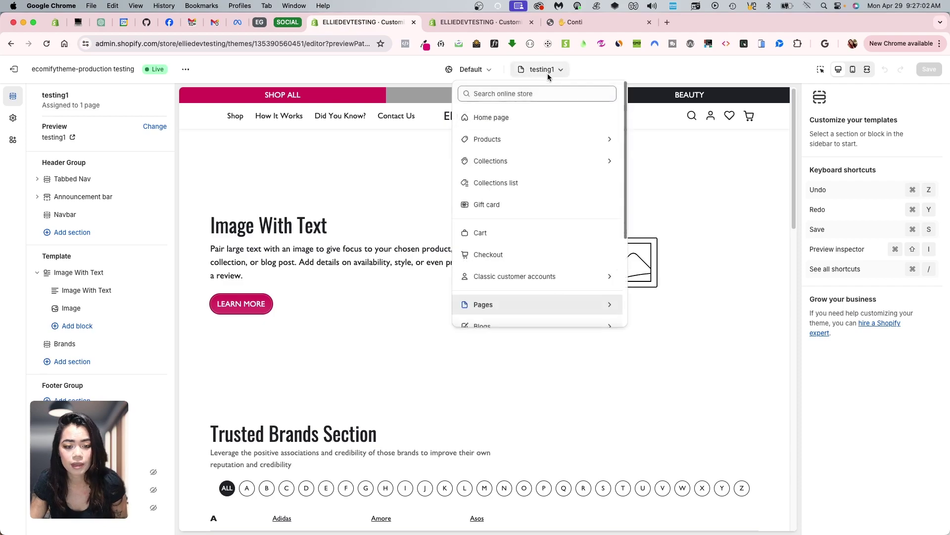
scroll(539, 228, down, 2)
scroll(532, 215, up, 2)
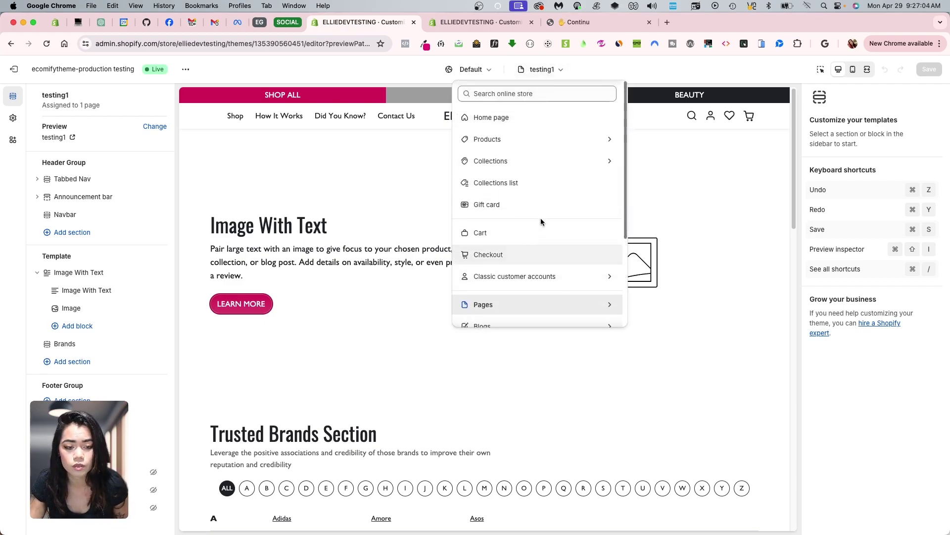
click(518, 139)
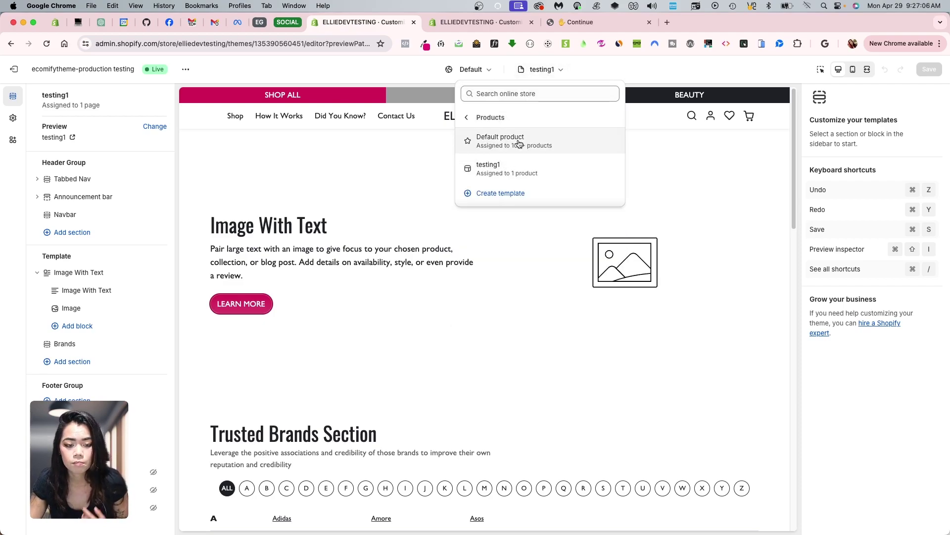
- Open product.json in the code of the ecomifytheme-production-v3-3-1-1 theme and check its rename option without renaming the file
click(464, 27)
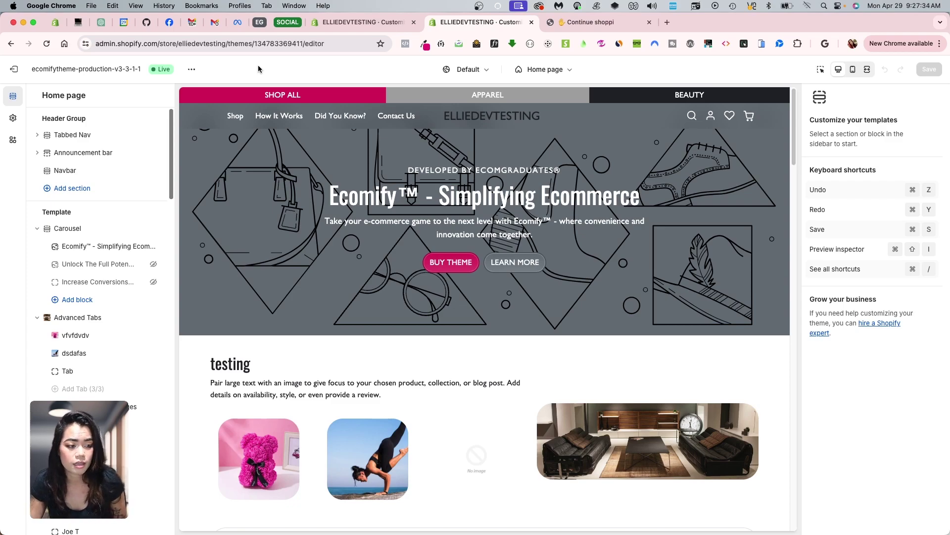
click(192, 69)
click(137, 129)
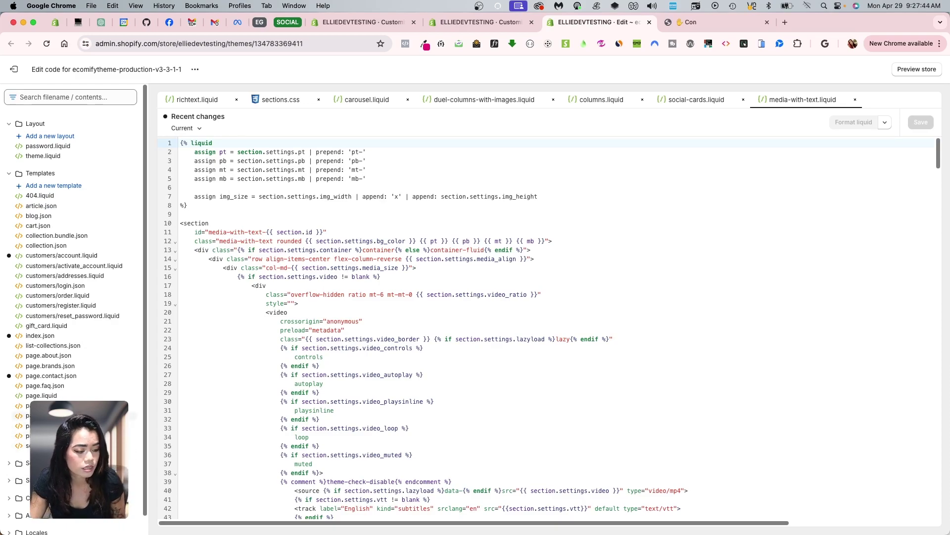
click(131, 435)
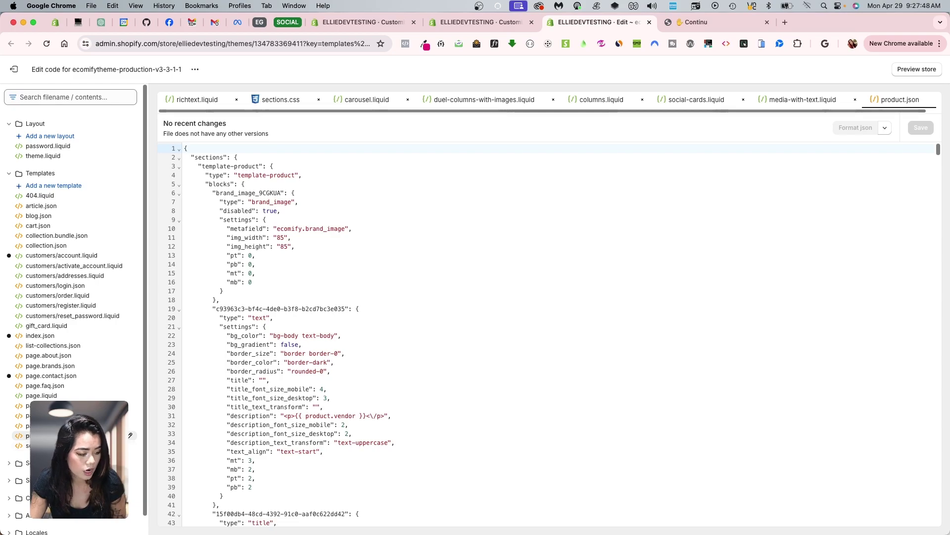
click(130, 435)
click(404, 312)
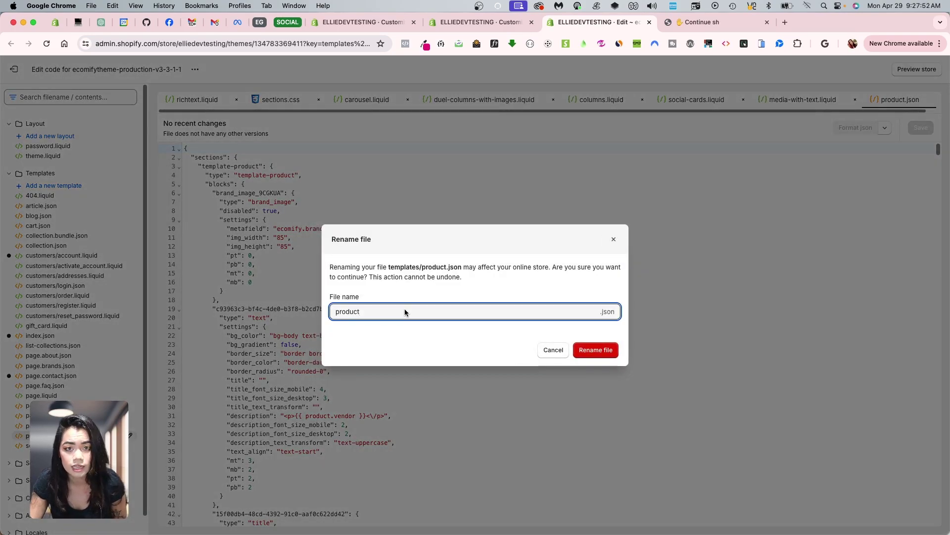
click(563, 350)
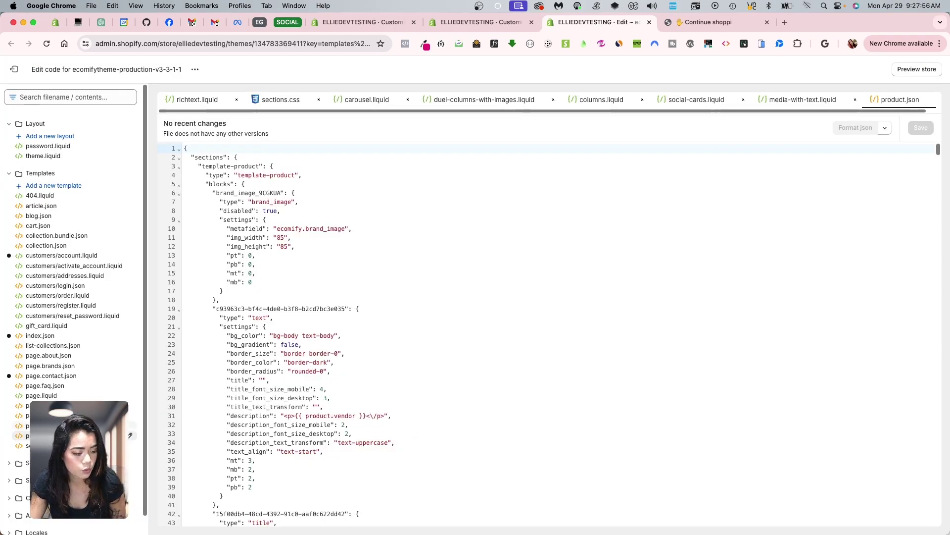
- Leave the code editor and reopen the code of the ecomifytheme-production-v3-3-1-1 theme from the theme library
click(18, 73)
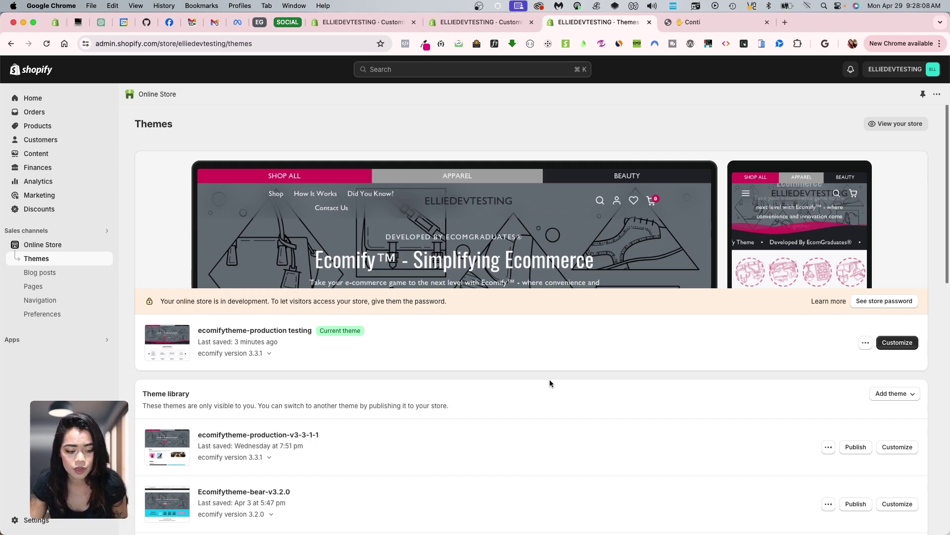
click(829, 447)
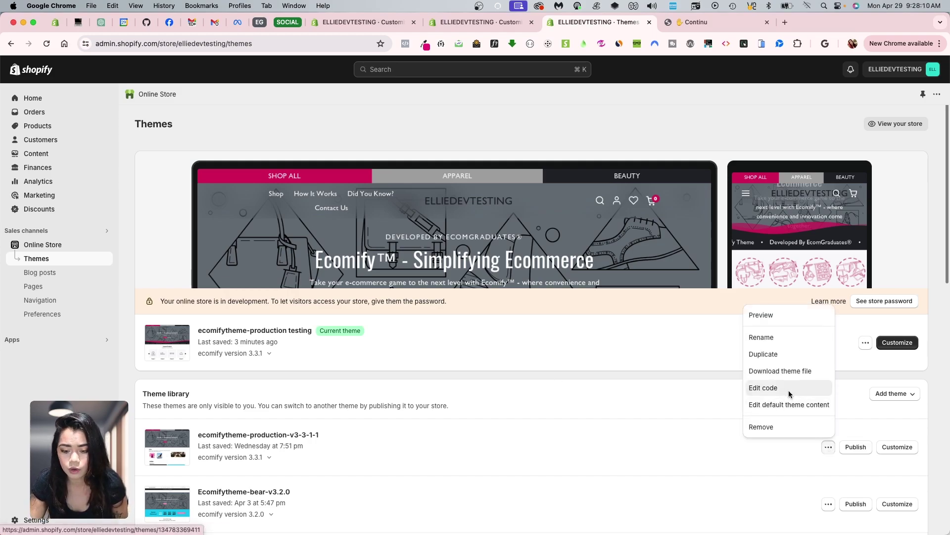
click(789, 391)
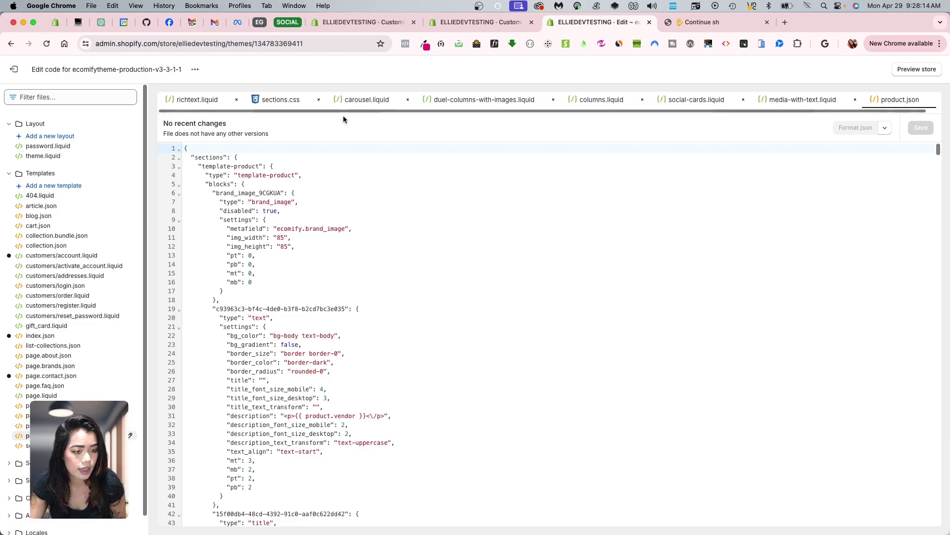
- Close the tank top product's storefront preview and check which theme each open editor belongs to
click(693, 22)
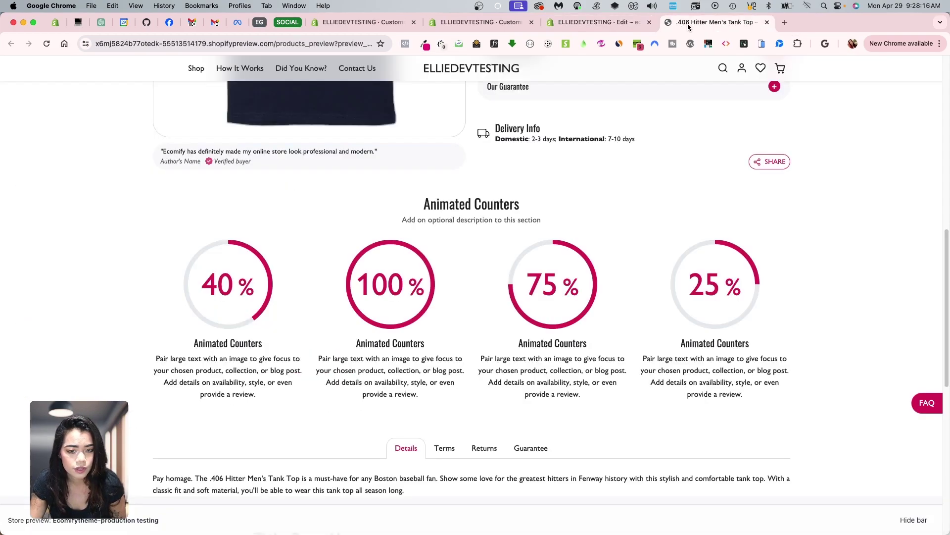
key(super+w)
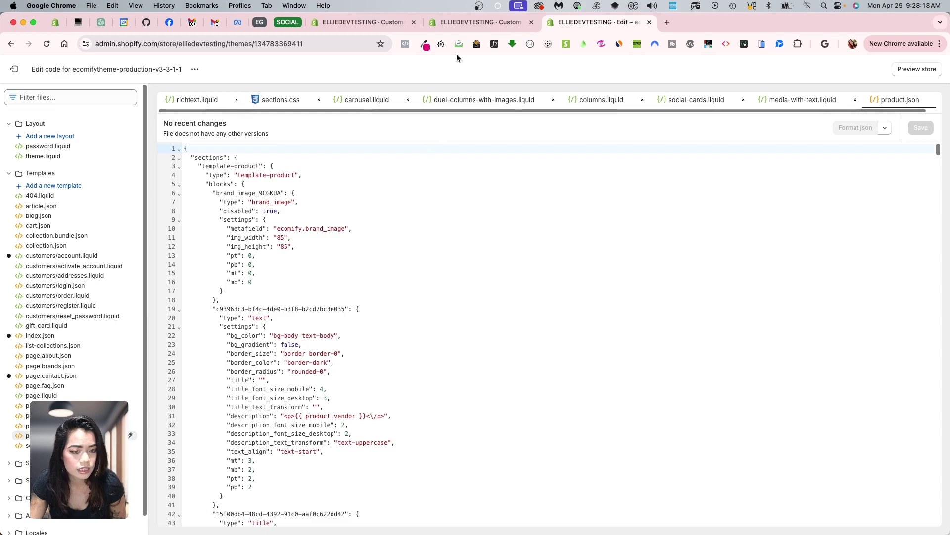
click(352, 22)
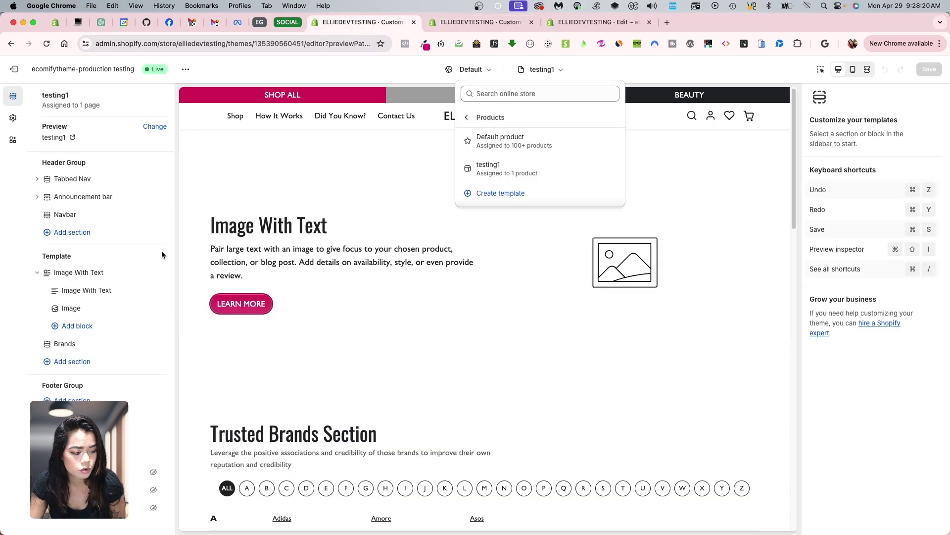
click(480, 22)
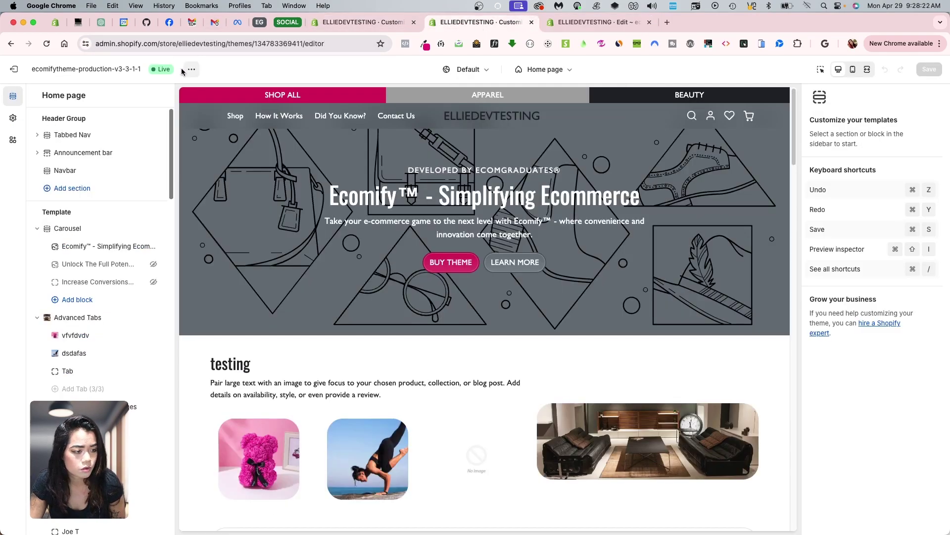
key(ctrl+Tab)
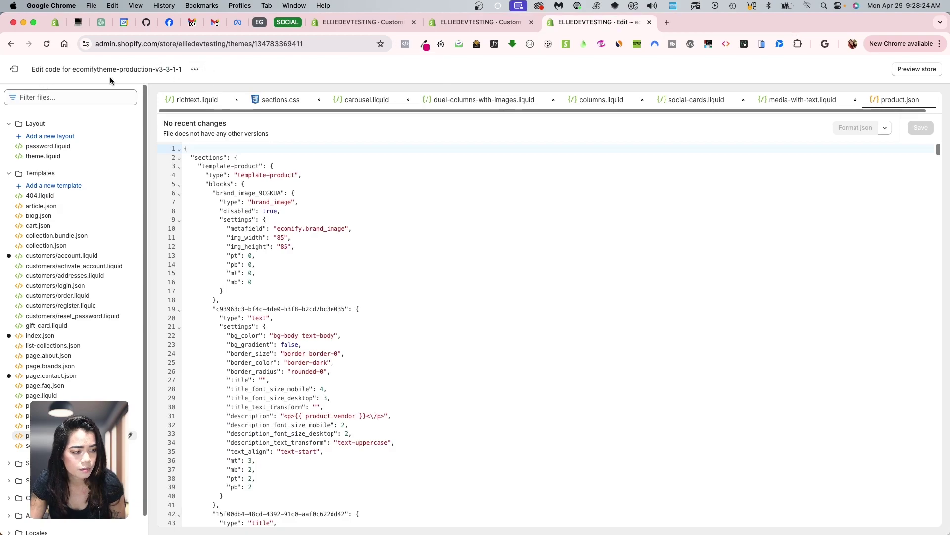
- Return to the themes list and open the code of the current theme, ecomifytheme-production testing
click(14, 70)
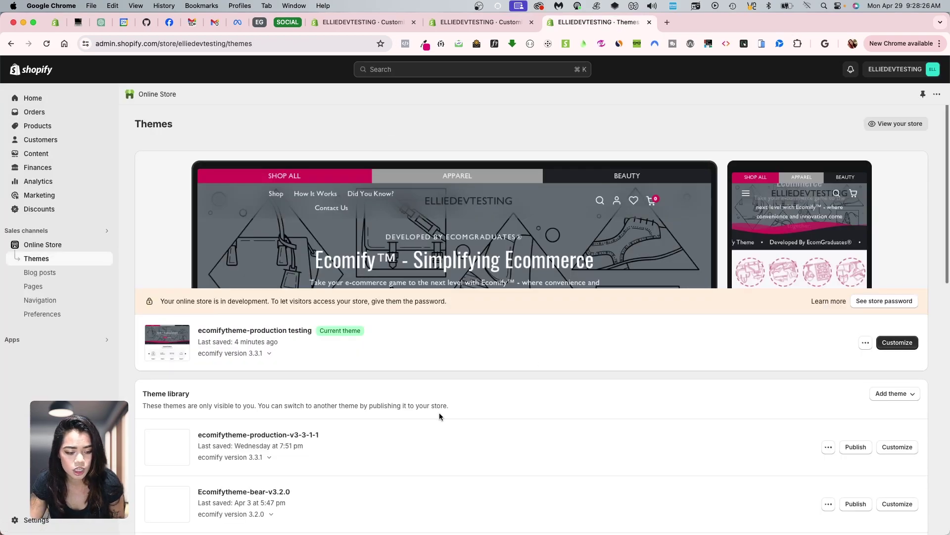
click(866, 344)
click(824, 433)
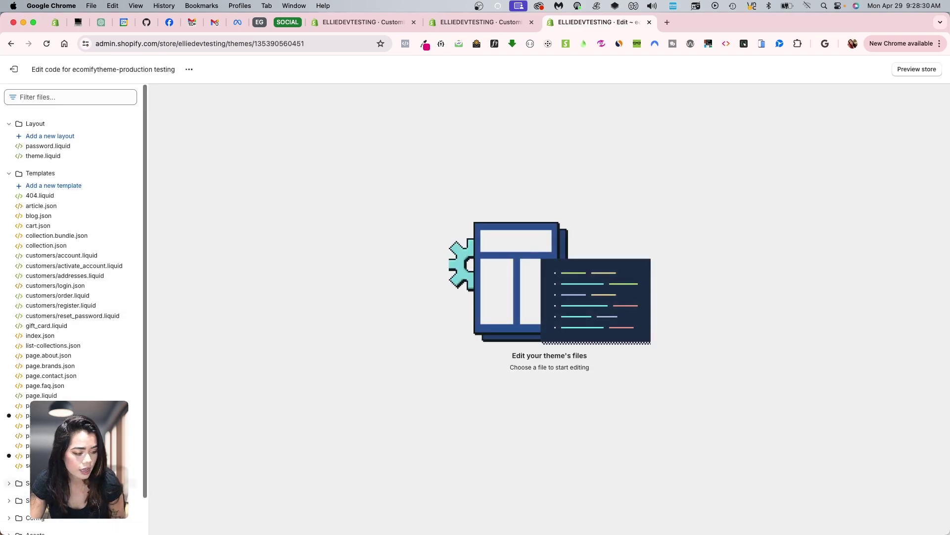
- Review the deletion option of product.testing1.json without deleting the file, and return to the ecomifytheme-production-v3-3-1-1 theme editor
click(130, 456)
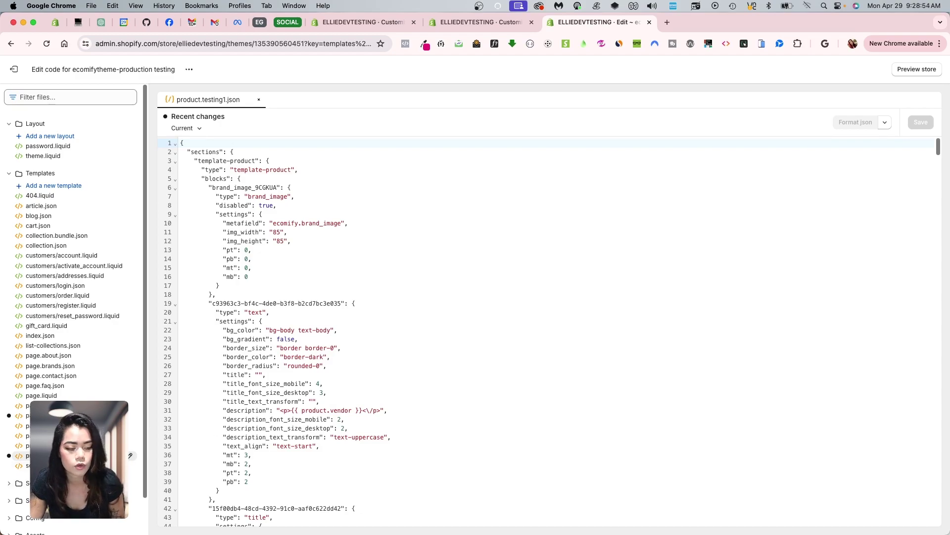
click(130, 454)
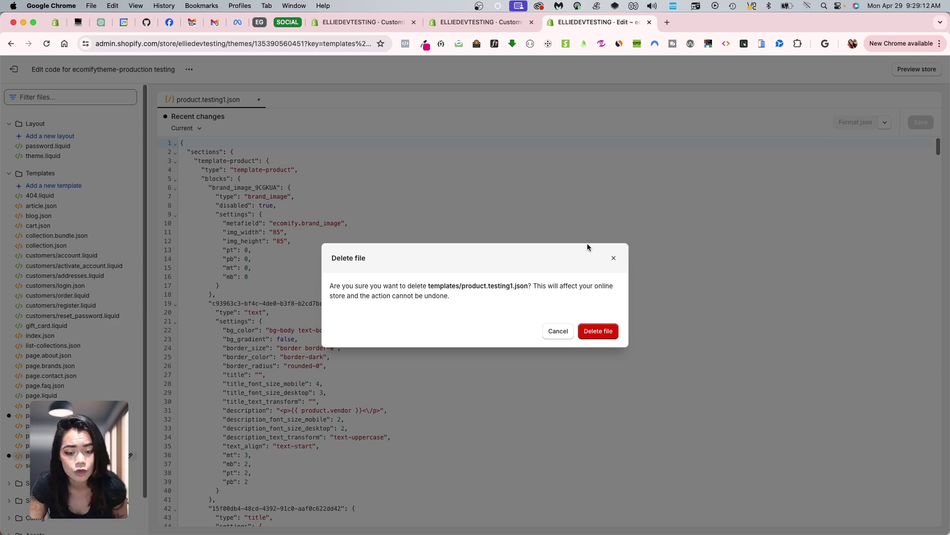
click(615, 259)
click(487, 22)
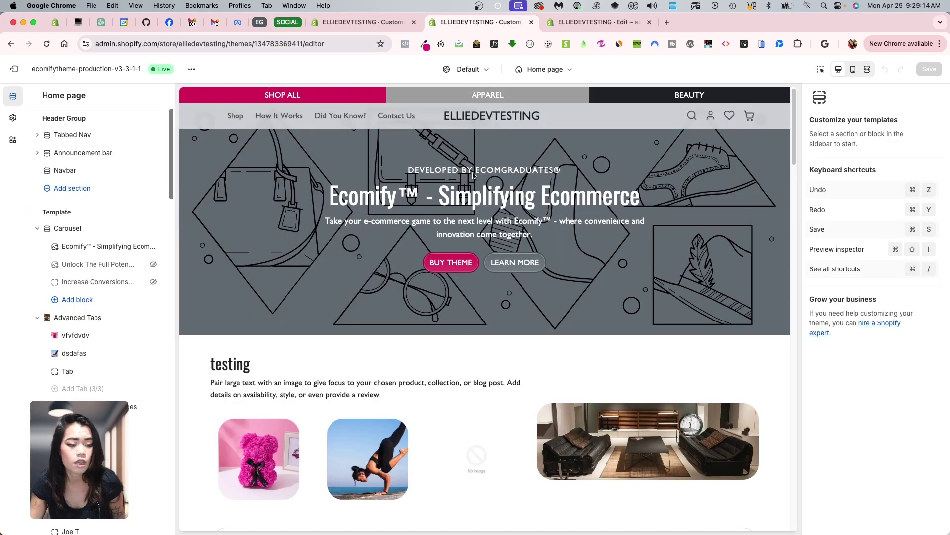